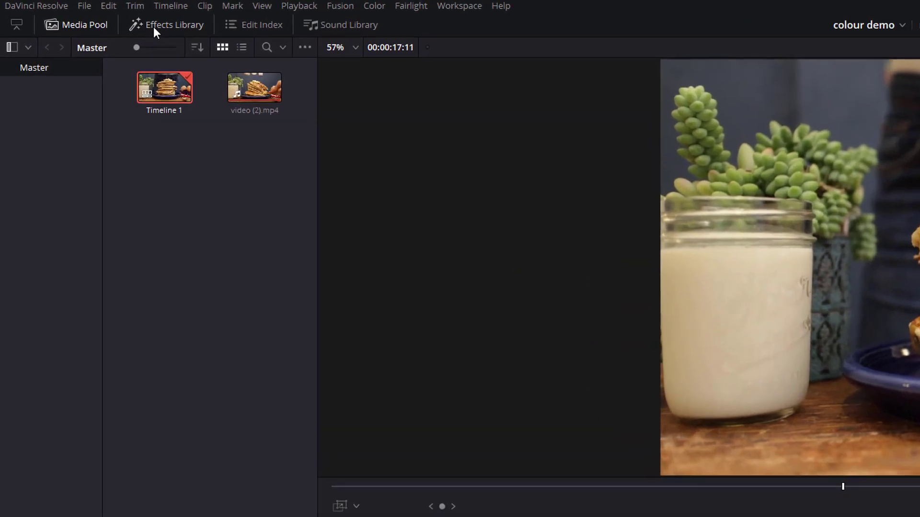
# Drag a Solid Color generator from Toolbox > Generators onto Video 2 at the playhead and lengthen it
pyautogui.click(160, 27)
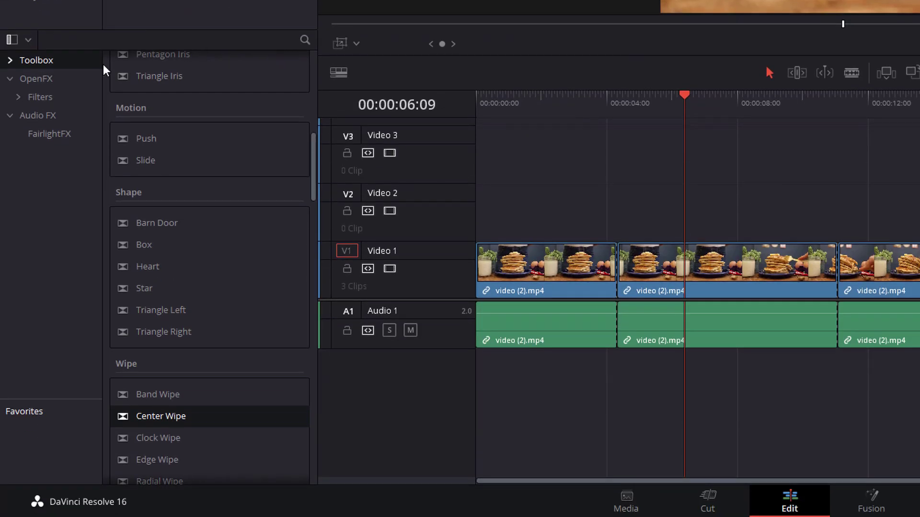
pyautogui.click(8, 62)
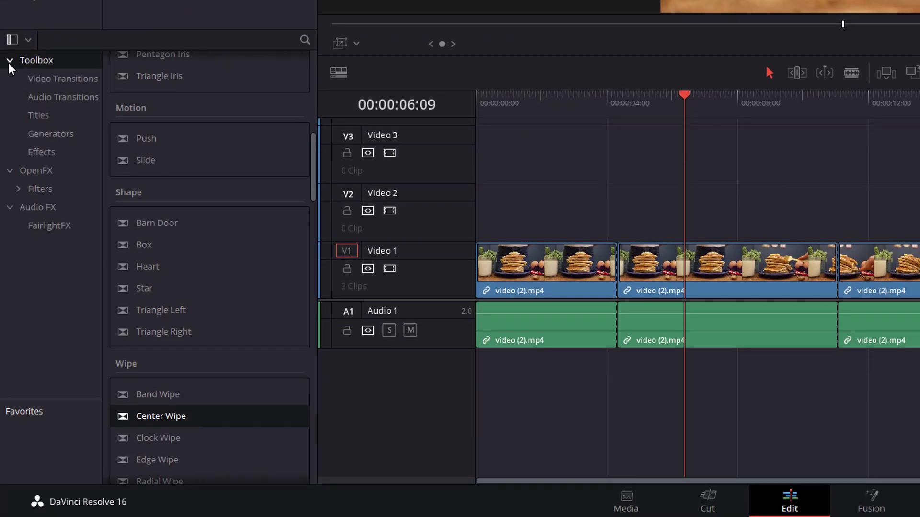
pyautogui.click(41, 137)
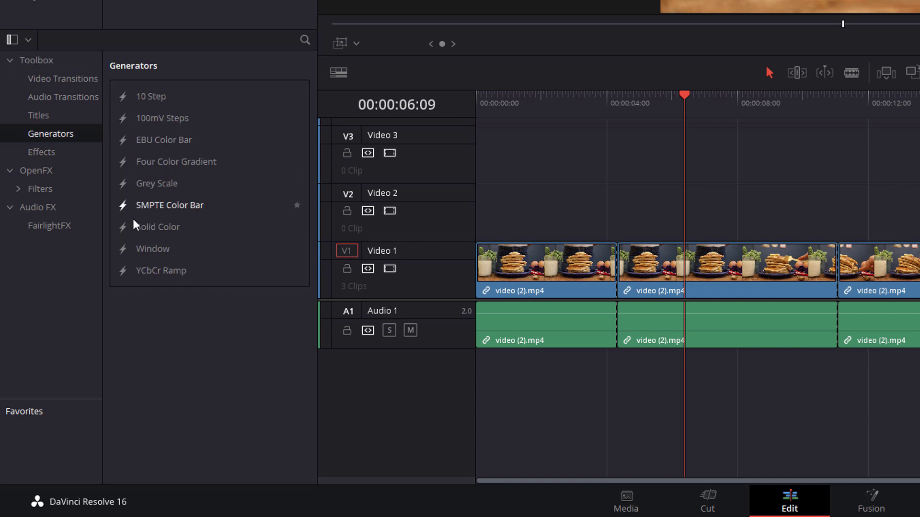
pyautogui.moveTo(144, 229); pyautogui.dragTo(673, 211)
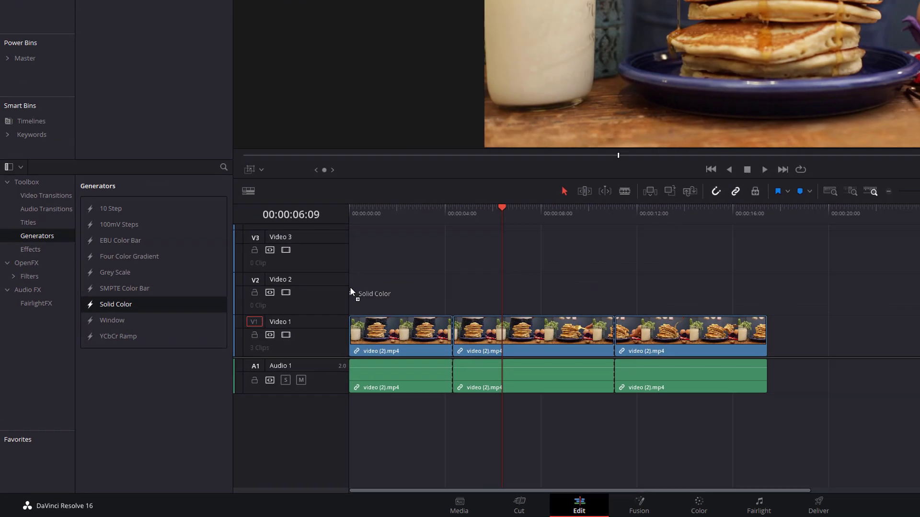
pyautogui.moveTo(355, 355); pyautogui.dragTo(464, 353)
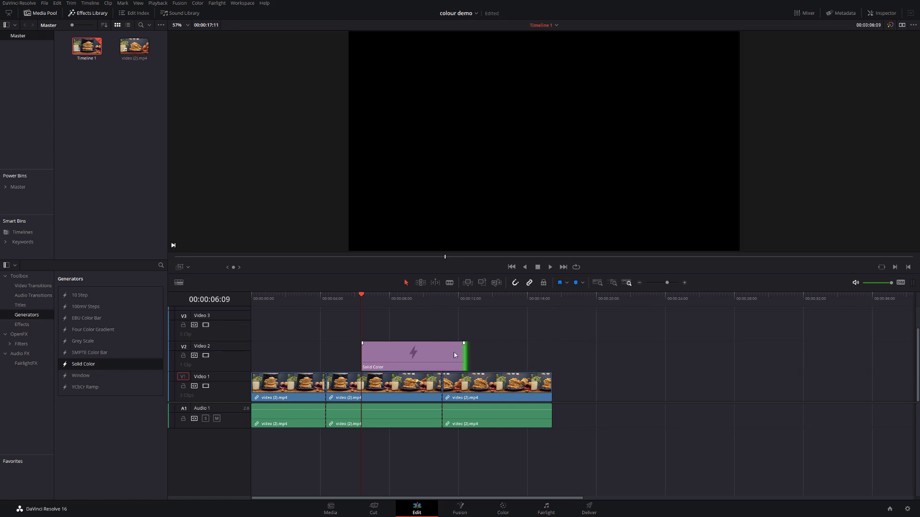
pyautogui.moveTo(339, 299); pyautogui.dragTo(392, 309)
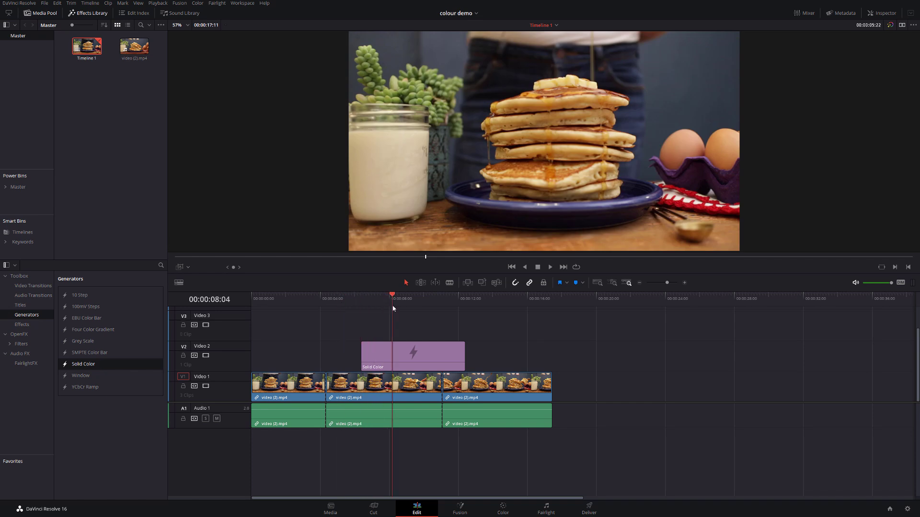
# Select the solid colour clip and try out several hues and brightness in its Inspector colour chooser
pyautogui.click(421, 354)
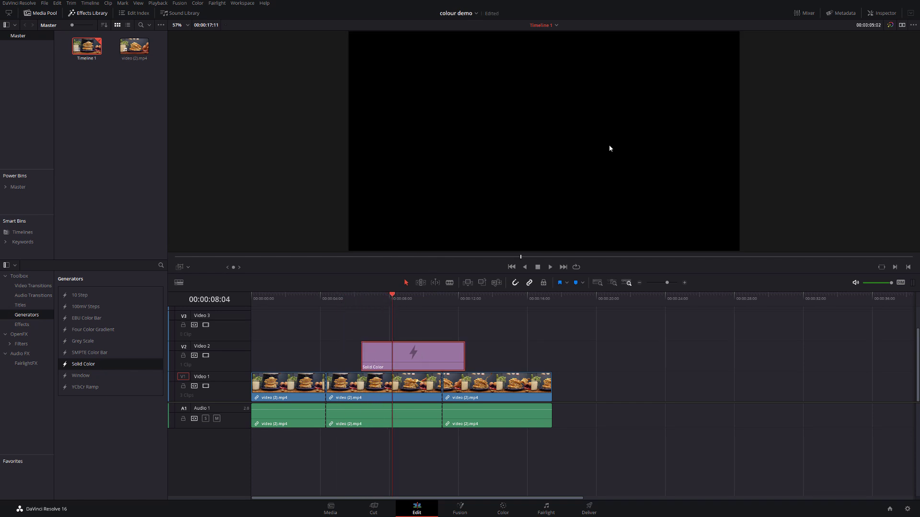
pyautogui.click(413, 354)
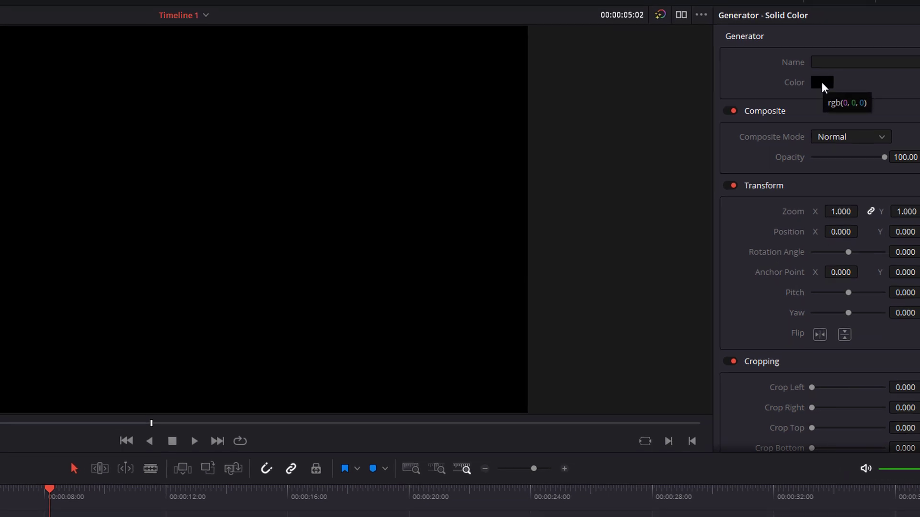
pyautogui.click(768, 106)
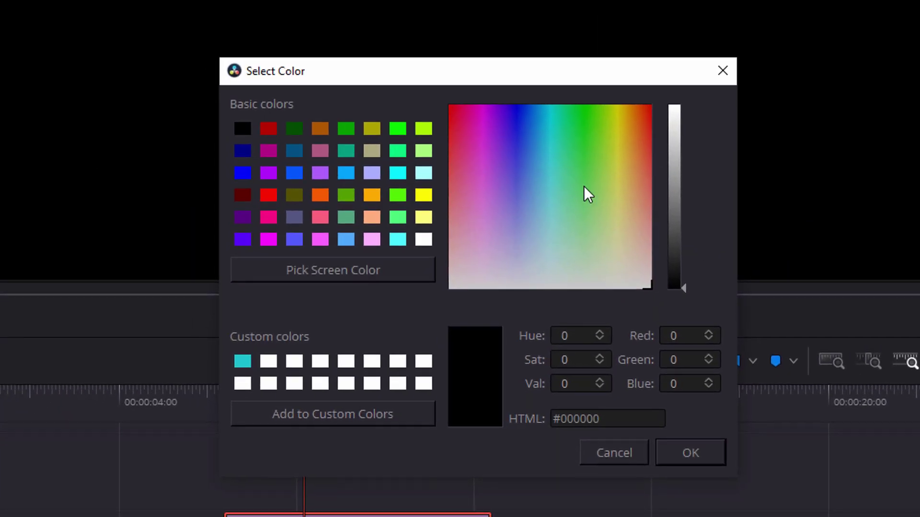
pyautogui.click(542, 220)
pyautogui.click(502, 153)
pyautogui.click(598, 222)
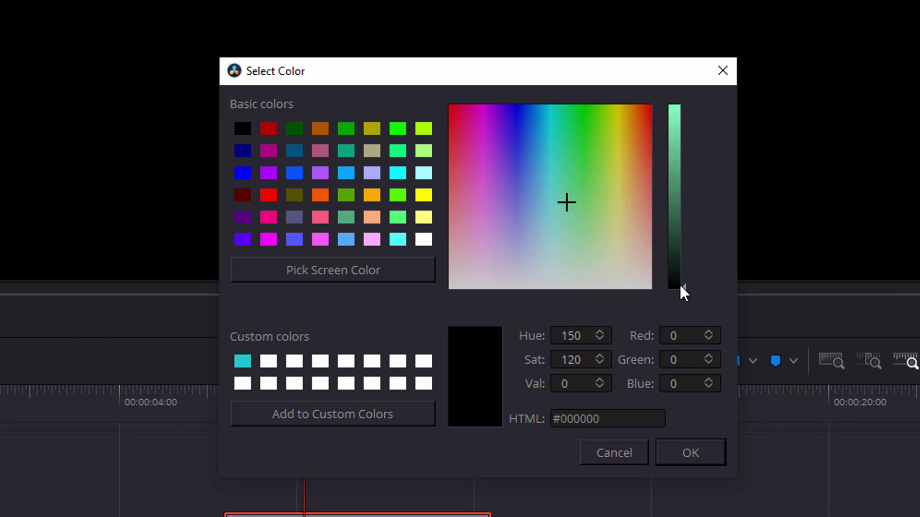
pyautogui.moveTo(687, 287); pyautogui.dragTo(684, 167)
pyautogui.click(604, 148)
pyautogui.click(601, 146)
pyautogui.click(548, 165)
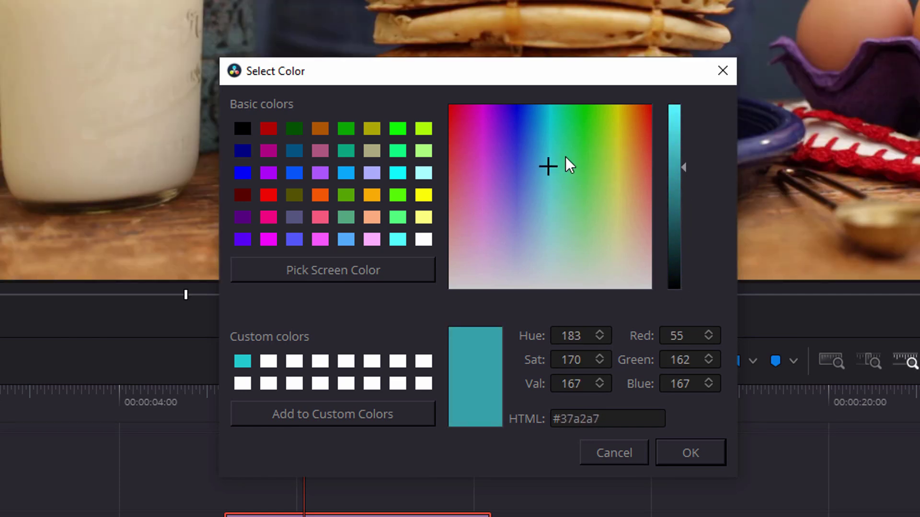
pyautogui.click(622, 150)
pyautogui.click(618, 143)
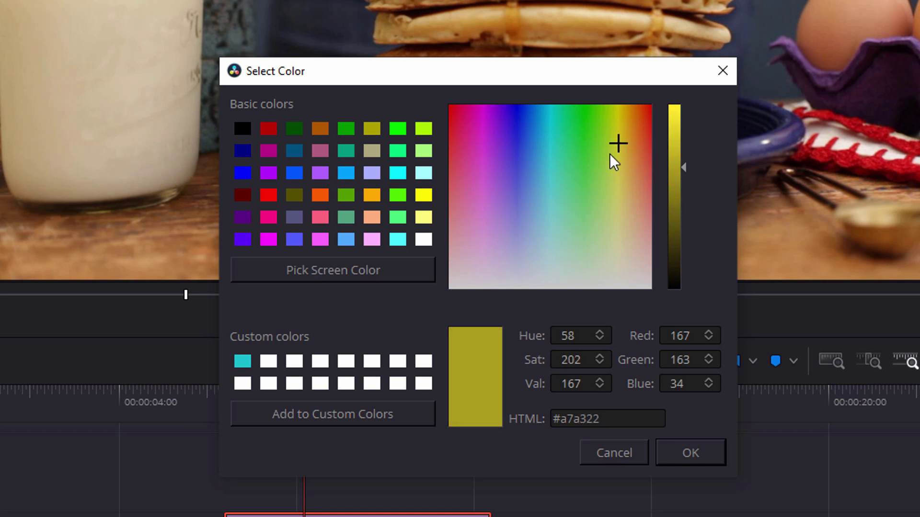
# Sample the peach tone #cd9572 from the pancake footage and apply it to the clip
pyautogui.click(341, 276)
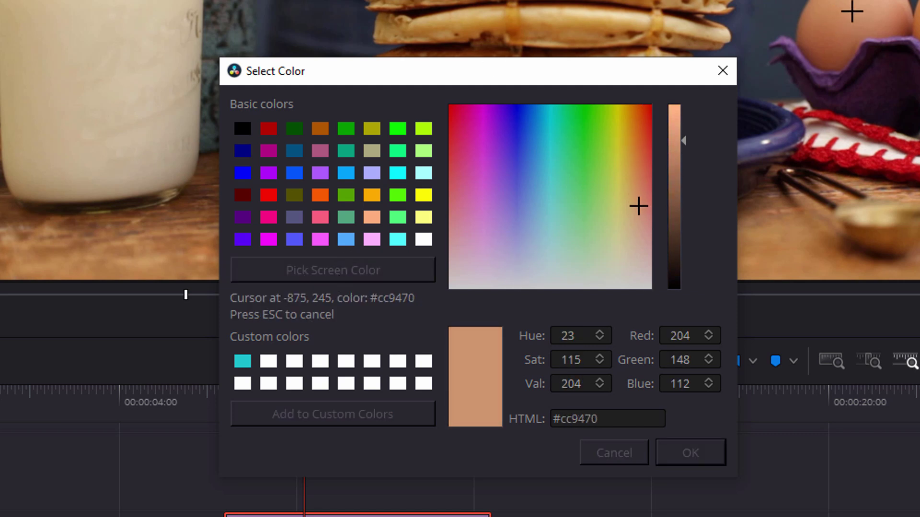
pyautogui.click(855, 10)
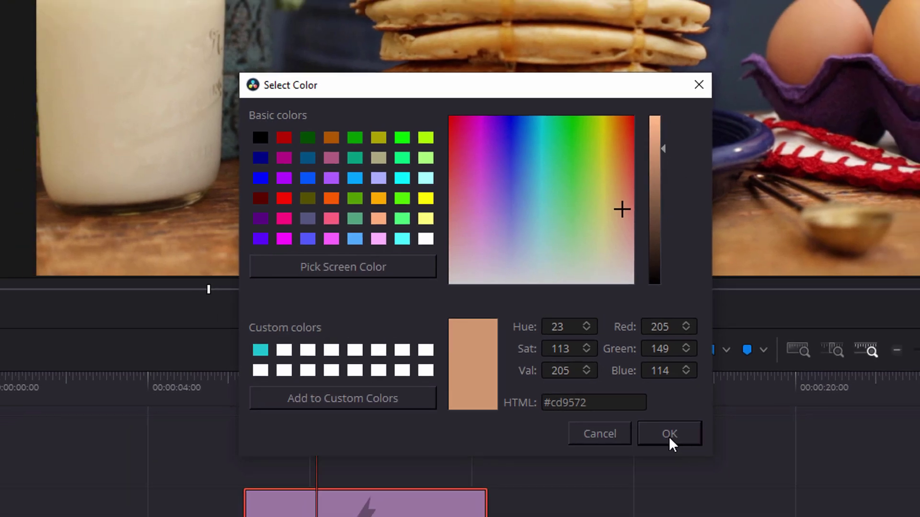
pyautogui.click(692, 458)
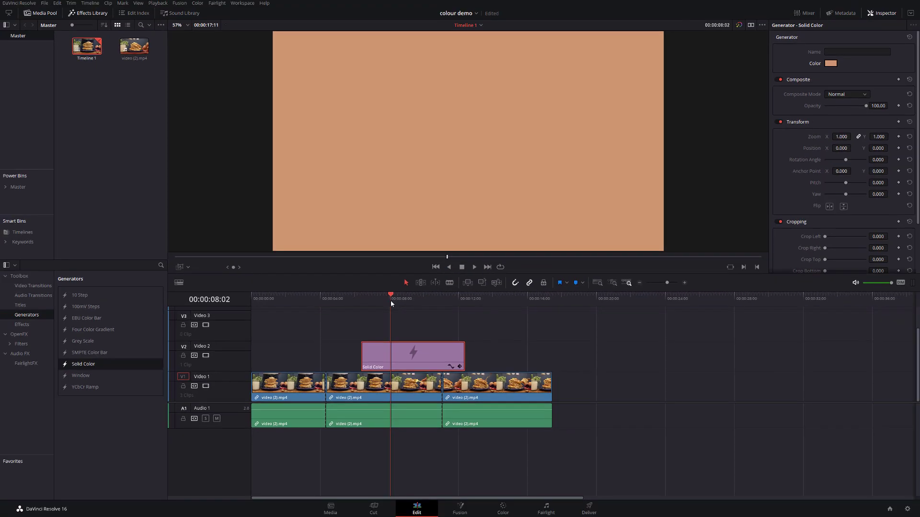
# Add a Center Wipe from Video Transitions to the start of the peach solid clip
pyautogui.moveTo(393, 301)
pyautogui.mouseDown()
pyautogui.moveTo(431, 301)
pyautogui.moveTo(351, 300)
pyautogui.moveTo(409, 302)
pyautogui.mouseUp()
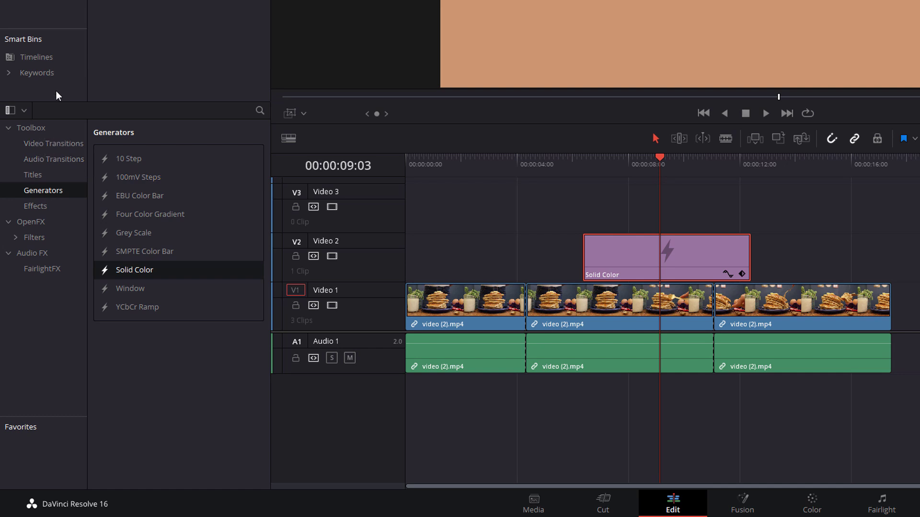
pyautogui.click(45, 145)
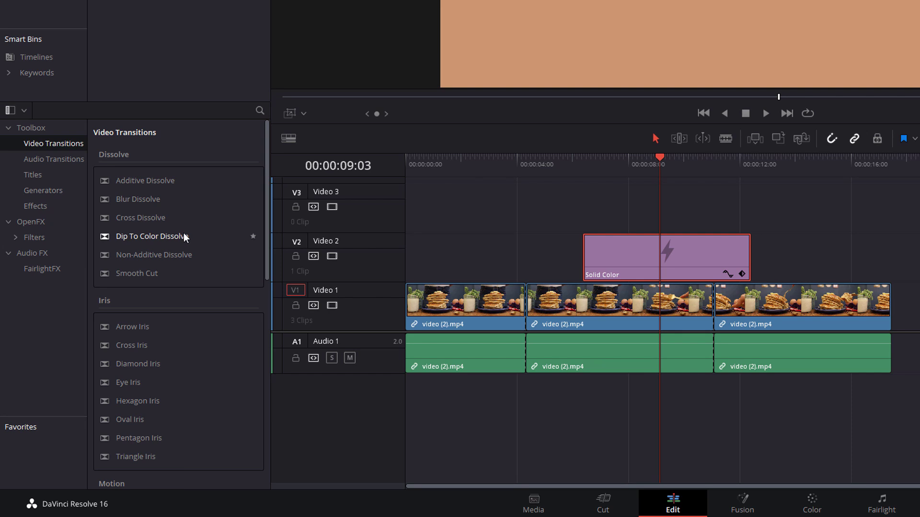
pyautogui.scroll(-5, 178, 277)
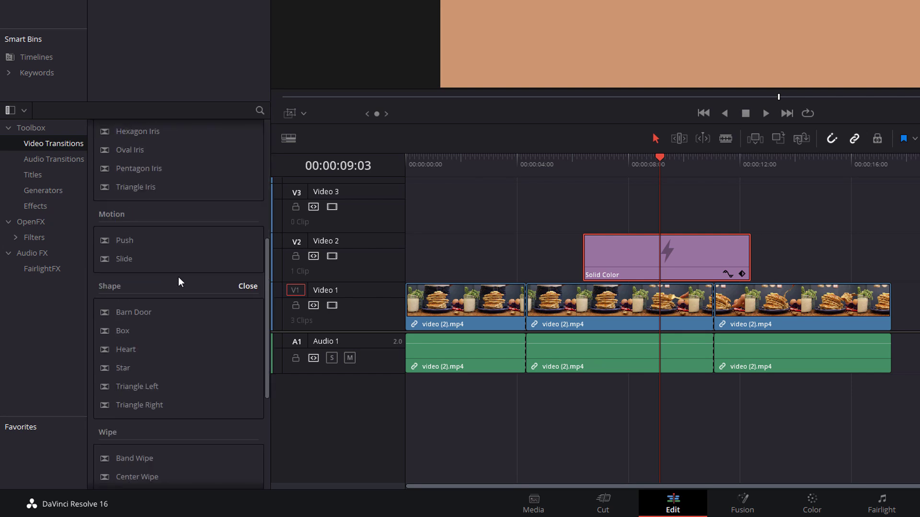
pyautogui.scroll(-3, 178, 277)
pyautogui.scroll(-3, 177, 278)
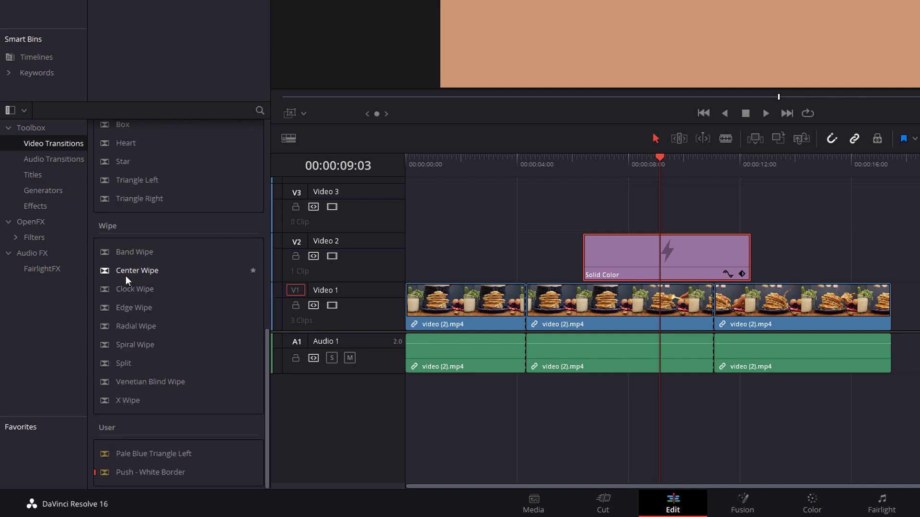
pyautogui.moveTo(116, 275); pyautogui.dragTo(596, 256)
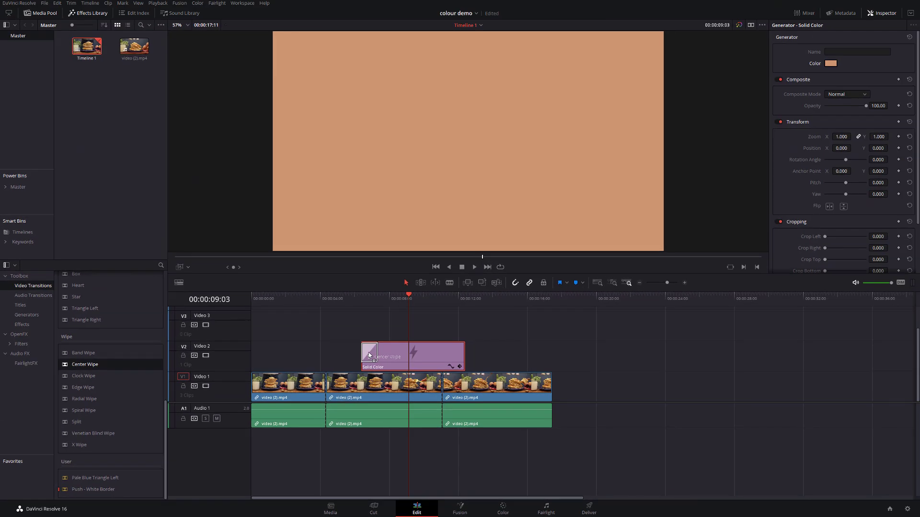
# Play back the Center Wipe from just before the transition
pyautogui.click(348, 298)
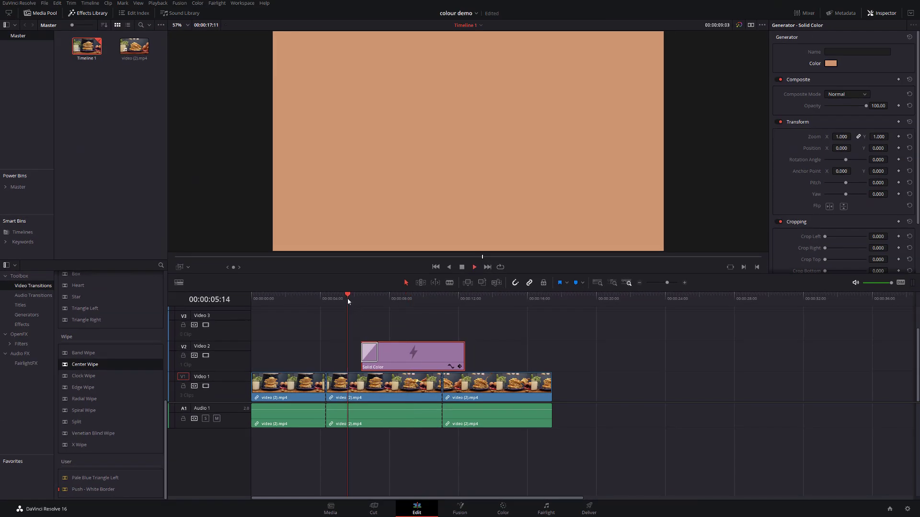
pyautogui.press('space')
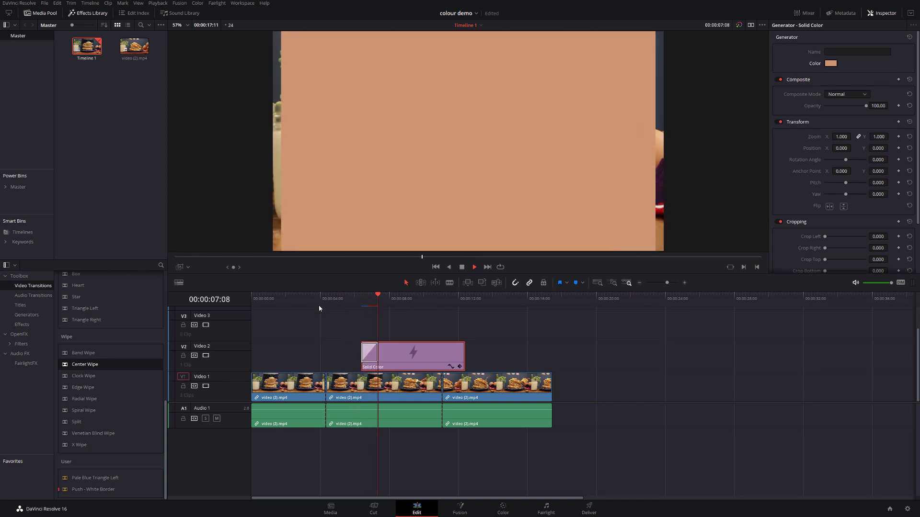
pyautogui.press('space')
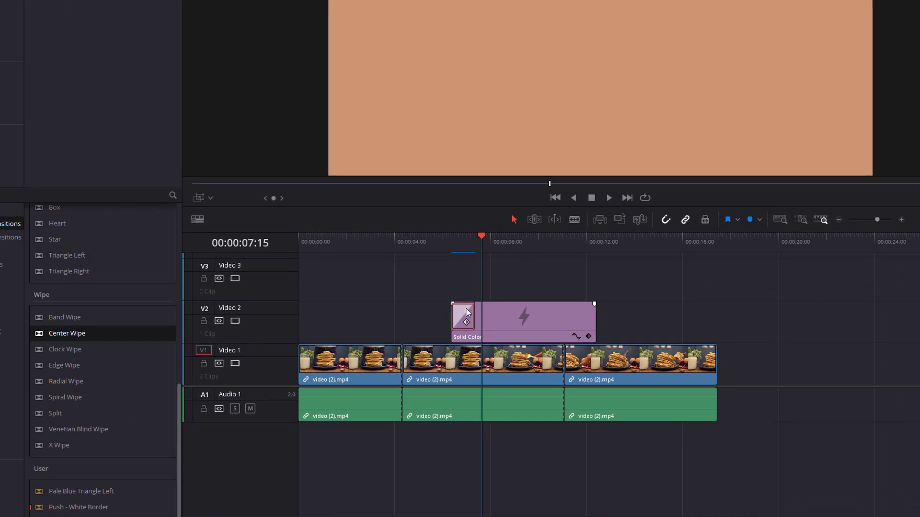
# Set the Center Wipe's Ease to In & Out and play back the eased wipe
pyautogui.doubleClick(515, 288)
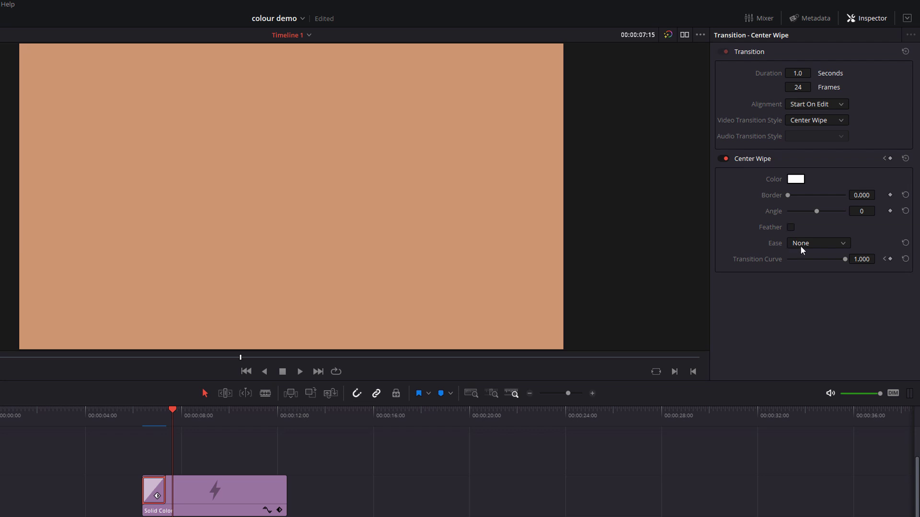
pyautogui.click(843, 244)
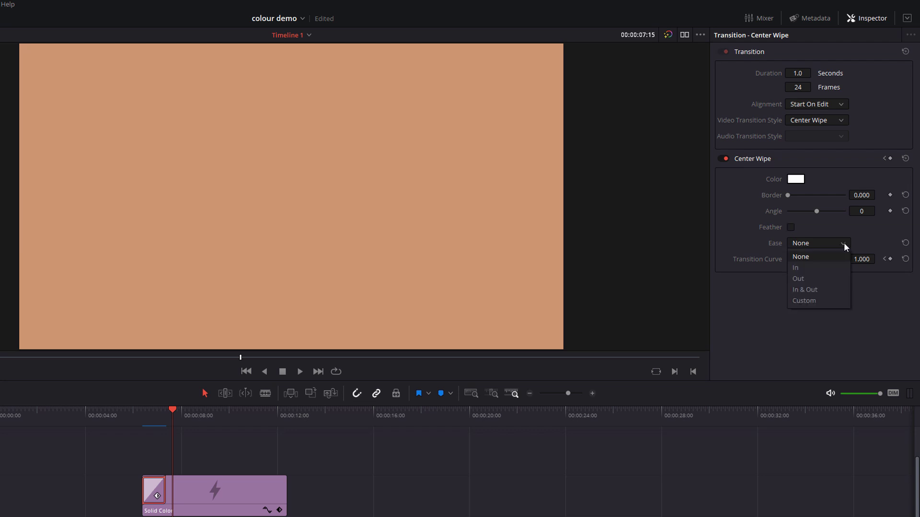
pyautogui.click(822, 293)
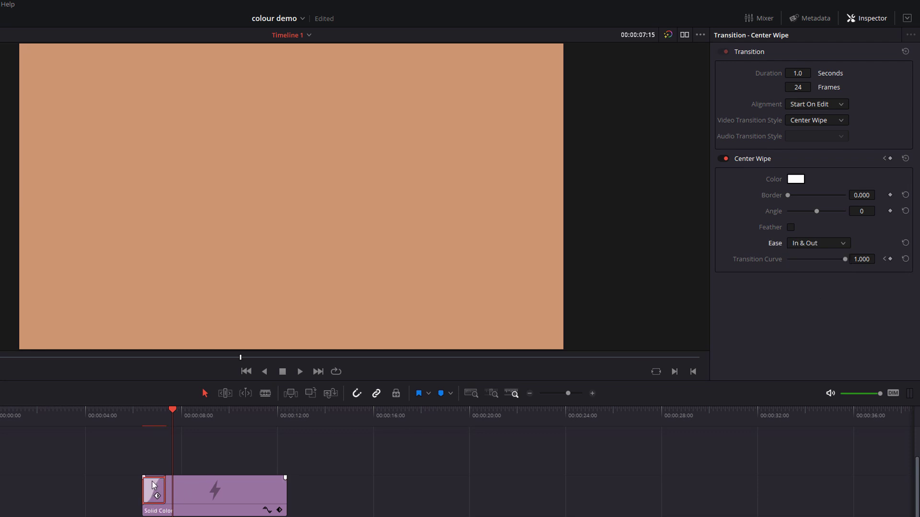
pyautogui.moveTo(144, 417); pyautogui.dragTo(123, 420)
pyautogui.press('space')
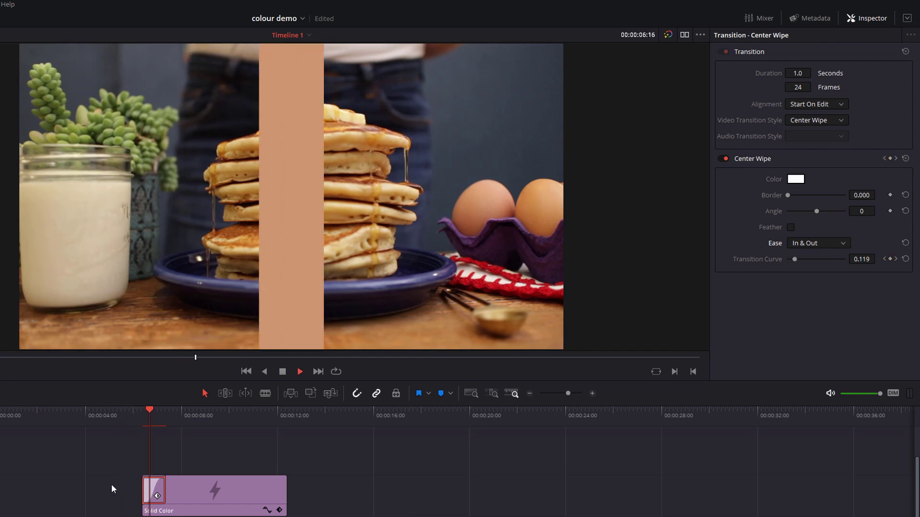
pyautogui.press('space')
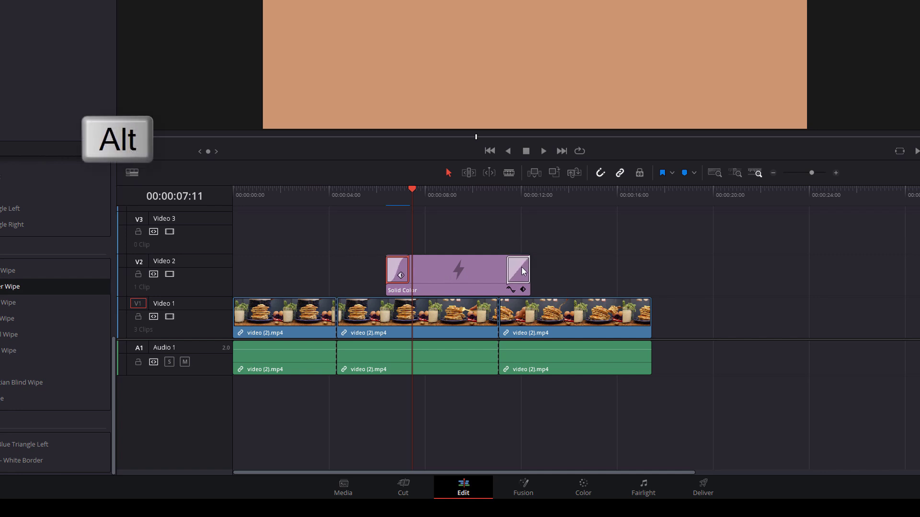
# Scrub ahead and play back the timeline to preview the wipe
pyautogui.moveTo(499, 194); pyautogui.dragTo(508, 194)
pyautogui.press('space')
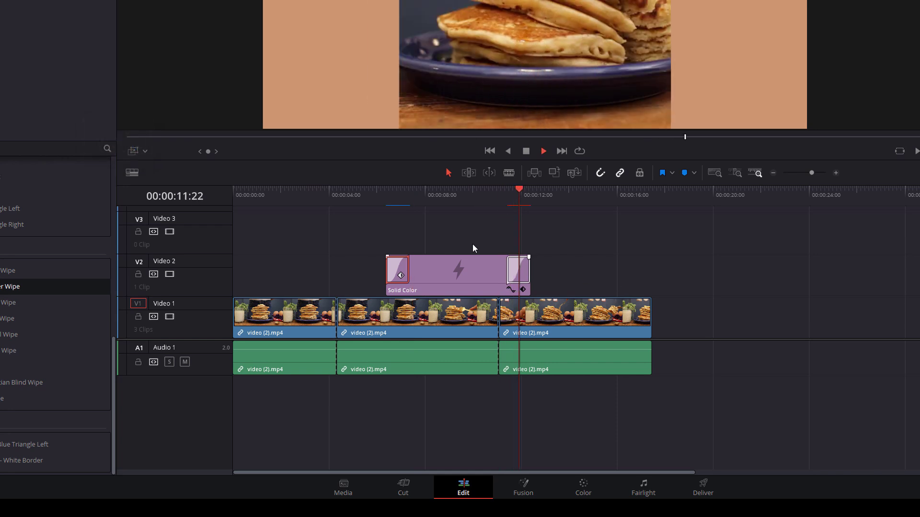
pyautogui.press('space')
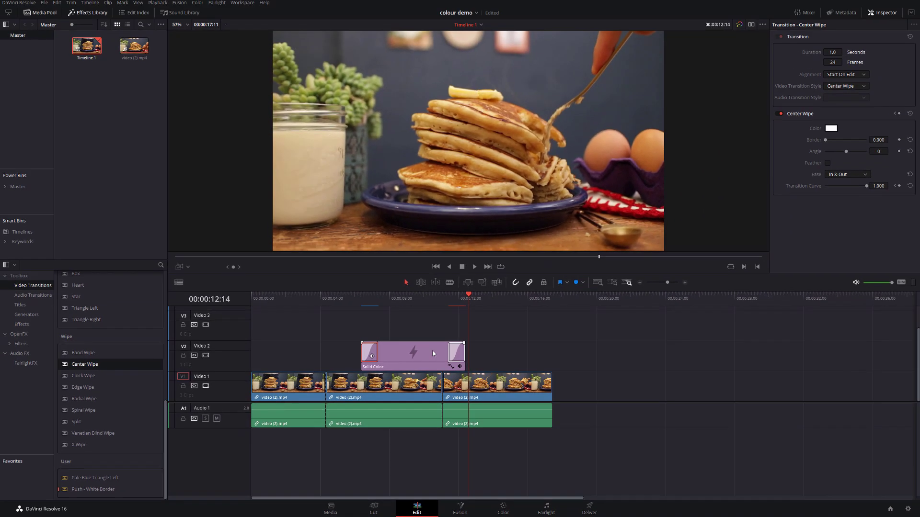
# Shorten the peach clip and move it earlier to start around 4 seconds, then replay
pyautogui.moveTo(498, 320); pyautogui.dragTo(411, 321)
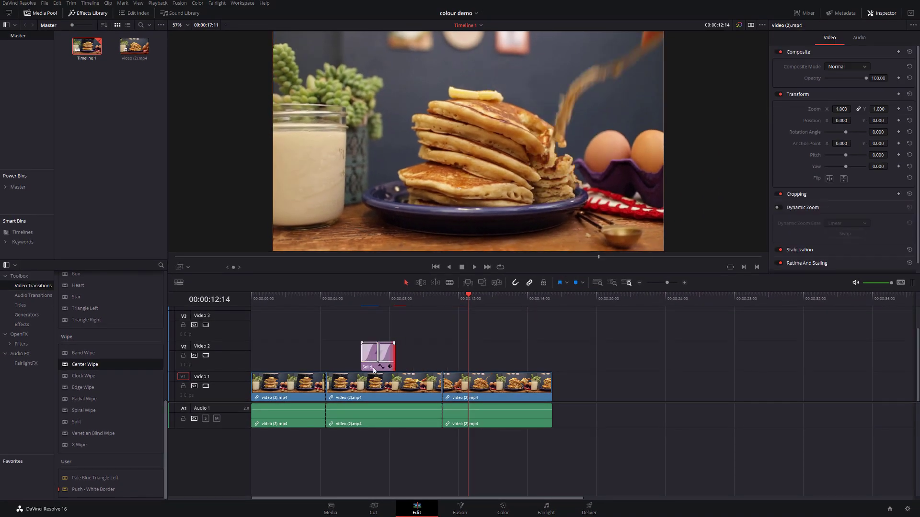
pyautogui.moveTo(385, 356); pyautogui.dragTo(335, 357)
pyautogui.click(324, 300)
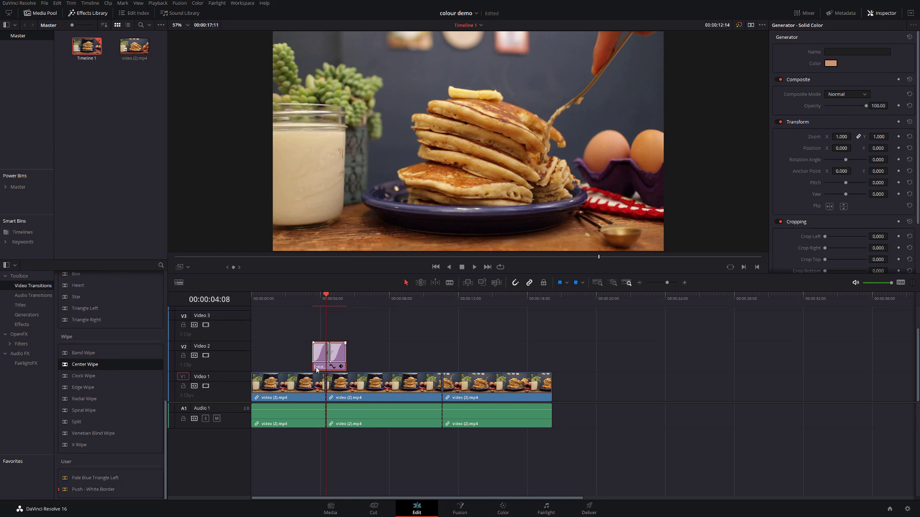
pyautogui.moveTo(317, 370); pyautogui.dragTo(313, 370)
pyautogui.press('space')
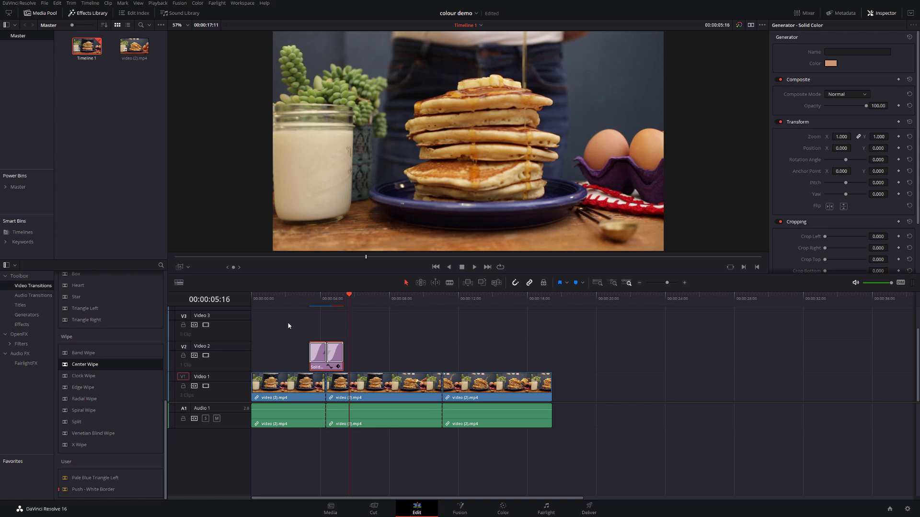
# Lengthen the peach clip to about eight seconds and preview the wipe
pyautogui.moveTo(344, 365); pyautogui.dragTo(408, 365)
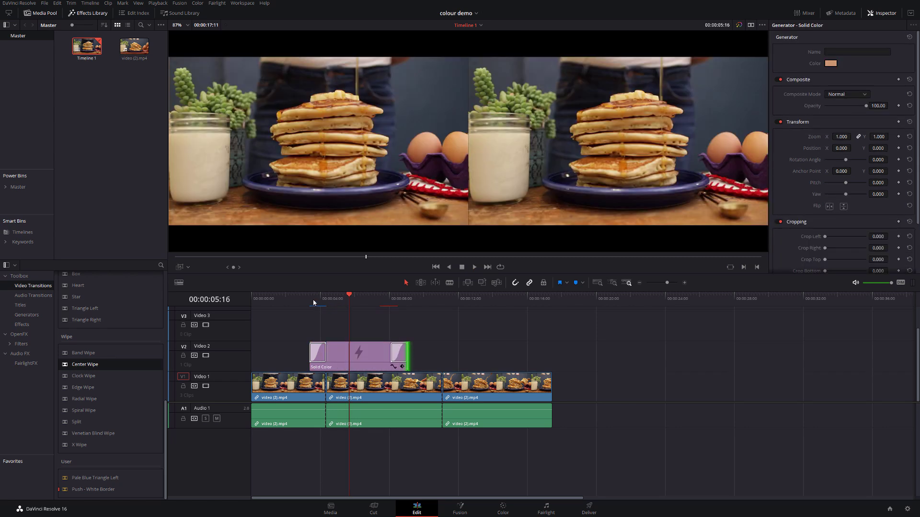
pyautogui.click(313, 300)
pyautogui.press('space')
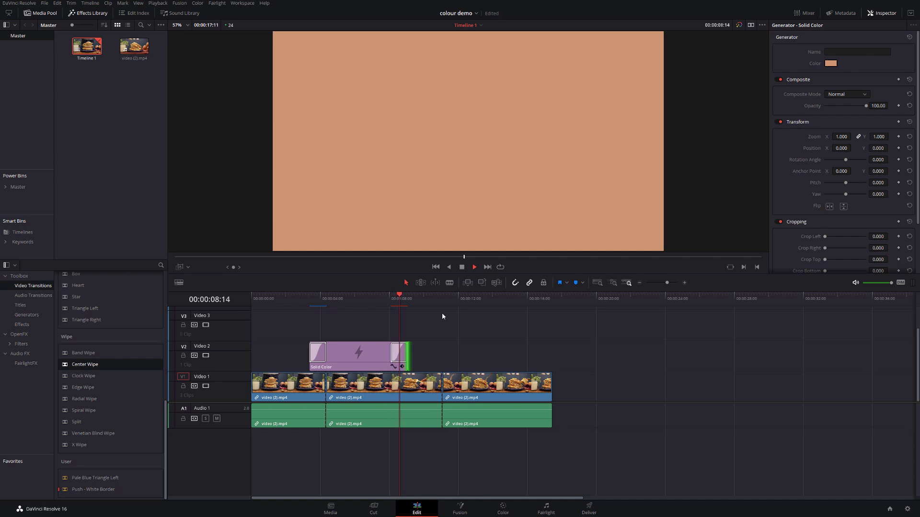
pyautogui.click(386, 299)
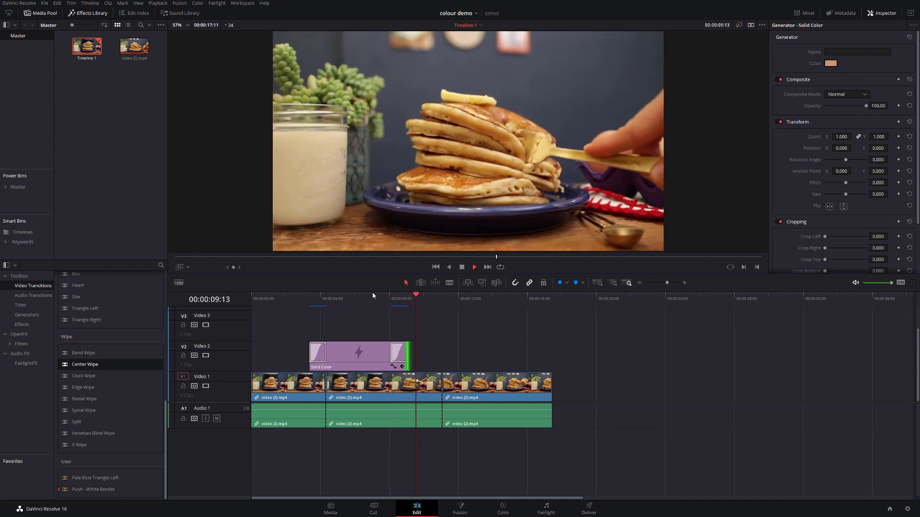
pyautogui.press('space')
# Push the second and third pancake clips later to start near 00:00:08:02, undoing the final nudge
pyautogui.moveTo(520, 477); pyautogui.dragTo(428, 391)
pyautogui.click(391, 301)
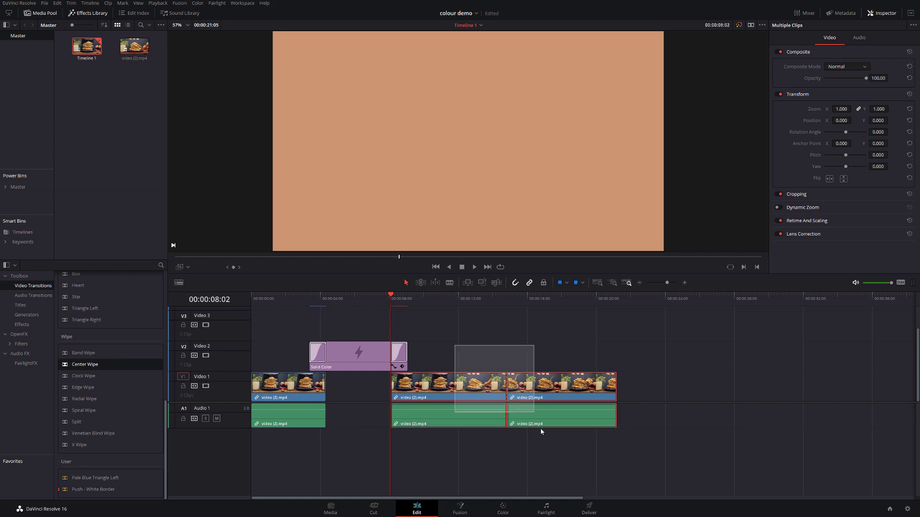
pyautogui.hotkey('shift', '.')
pyautogui.hotkey('shift', '.')
pyautogui.hotkey('shift', '.')
pyautogui.hotkey('shift', '.')
pyautogui.hotkey('shift', '.')
pyautogui.hotkey('shift', '.')
pyautogui.hotkey('shift', '.')
pyautogui.hotkey('shift', '.')
pyautogui.hotkey('shift', '.')
pyautogui.hotkey('shift', '.')
pyautogui.hotkey('shift', '.')
pyautogui.hotkey('shift', '.')
pyautogui.press('space')
pyautogui.press('space')
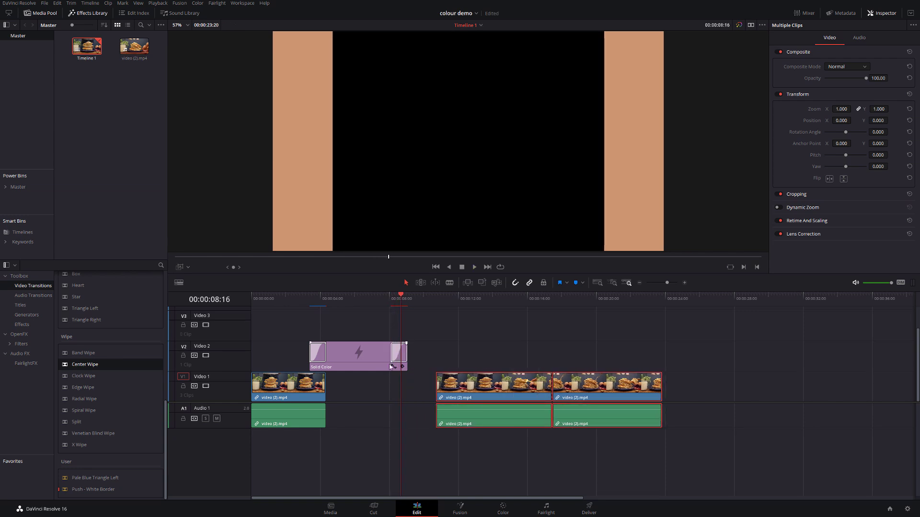
pyautogui.moveTo(570, 369); pyautogui.dragTo(371, 355)
pyautogui.hotkey('ctrl', 'z')
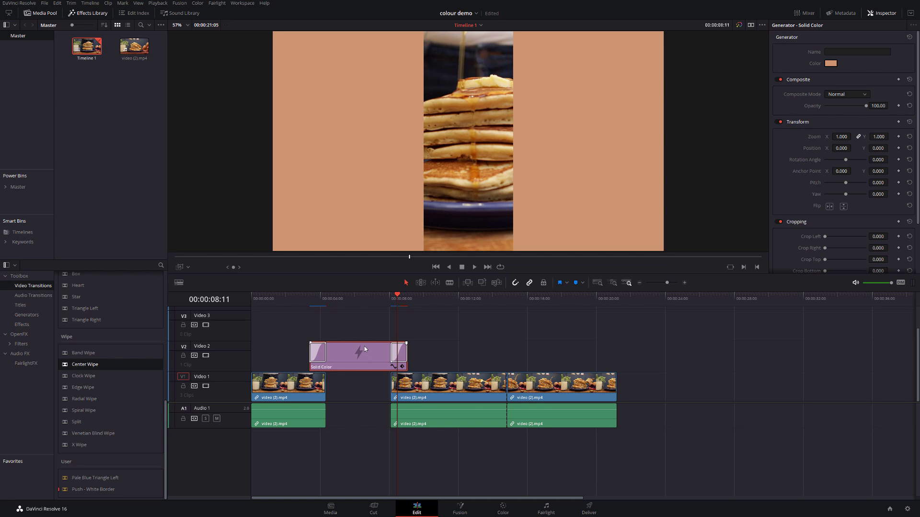
# Duplicate the peach Solid Color clip, wipes included, from Video 2 onto Video 3
pyautogui.click(452, 335)
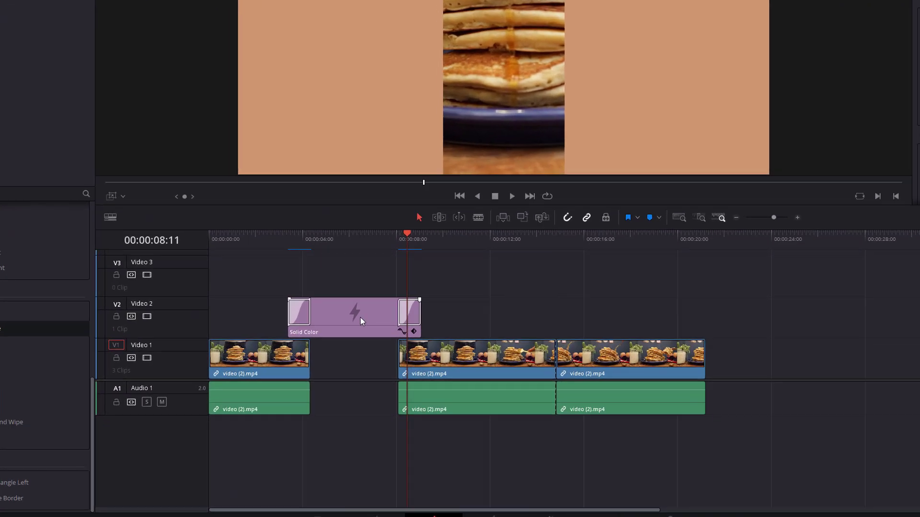
pyautogui.keyDown('alt'); pyautogui.click(349, 364); pyautogui.keyUp('alt')
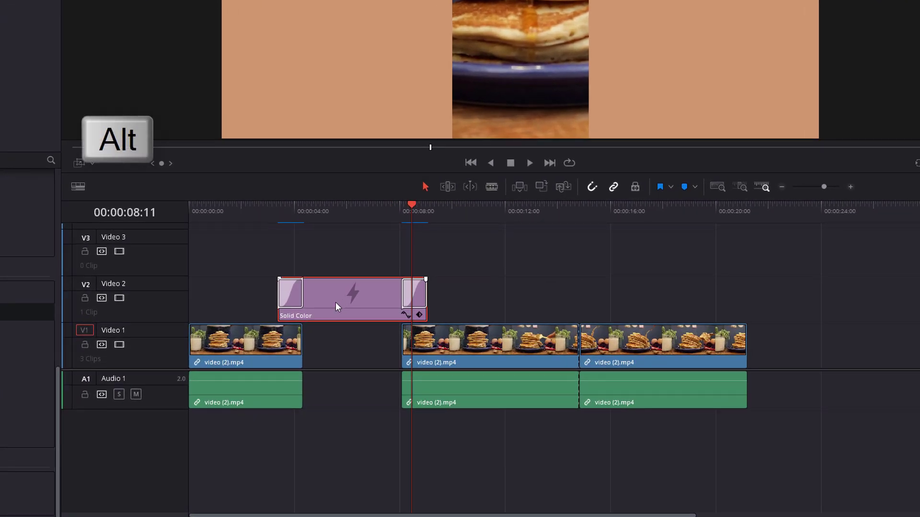
pyautogui.moveTo(344, 296); pyautogui.dragTo(338, 264)
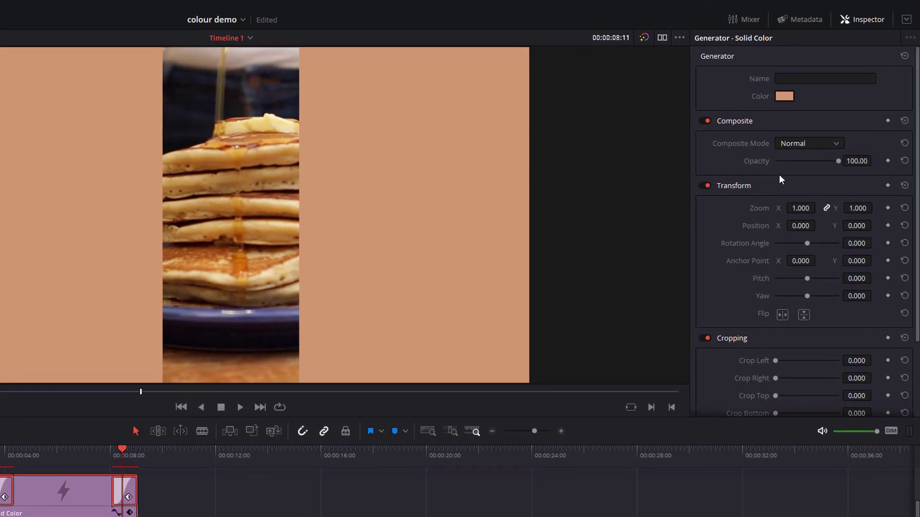
# Recolour the Video 3 duplicate to blue #482ecd and return the playhead to its start
pyautogui.click(783, 97)
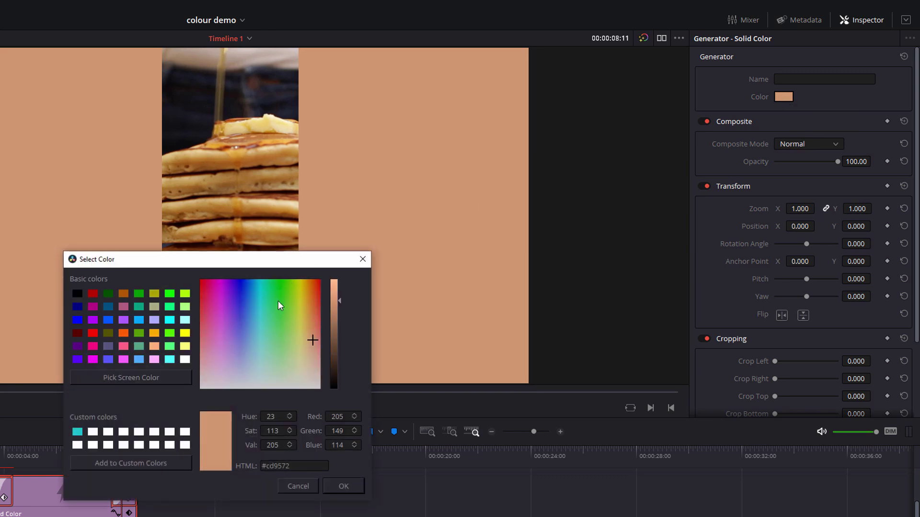
pyautogui.click(236, 304)
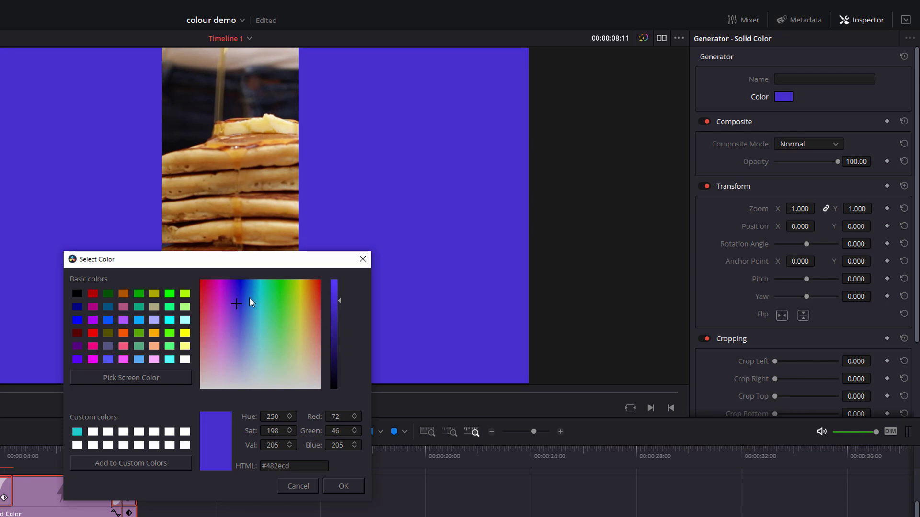
pyautogui.click(345, 486)
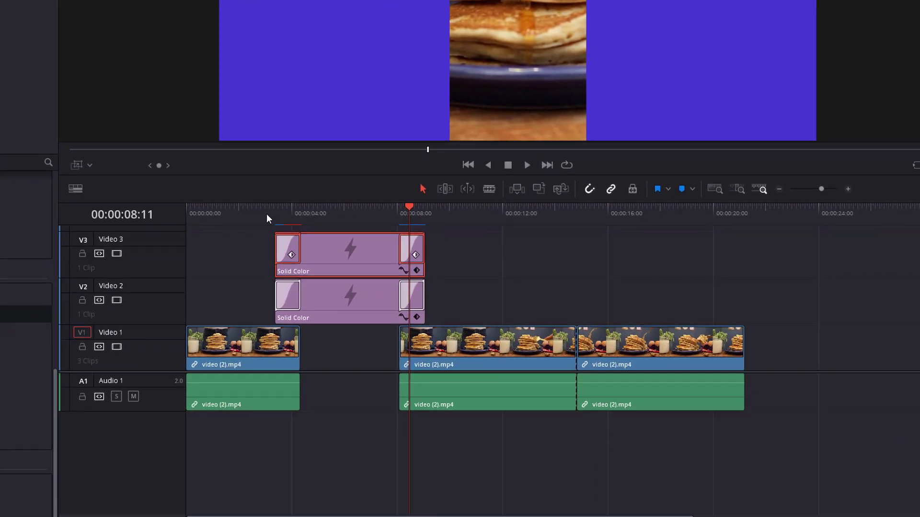
pyautogui.click(266, 214)
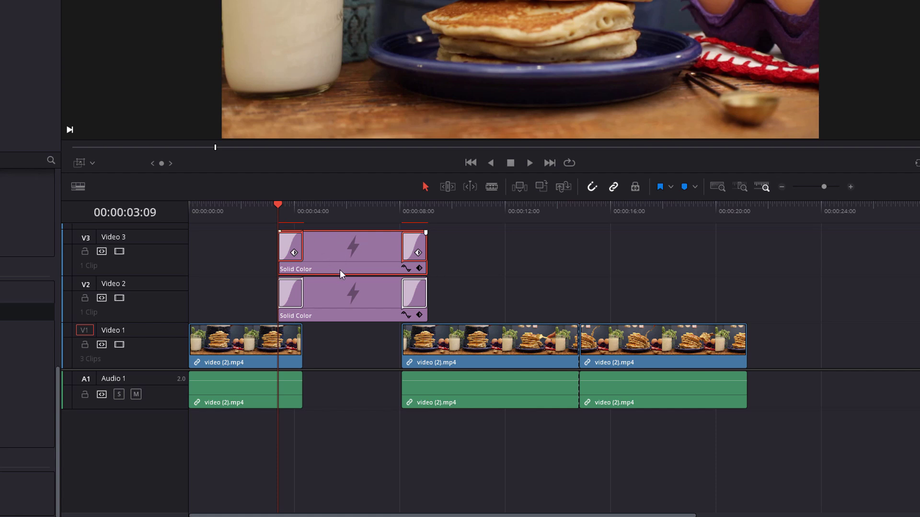
# Play back the stacked wipes, then trim the blue clip's start three frames later
pyautogui.press('space')
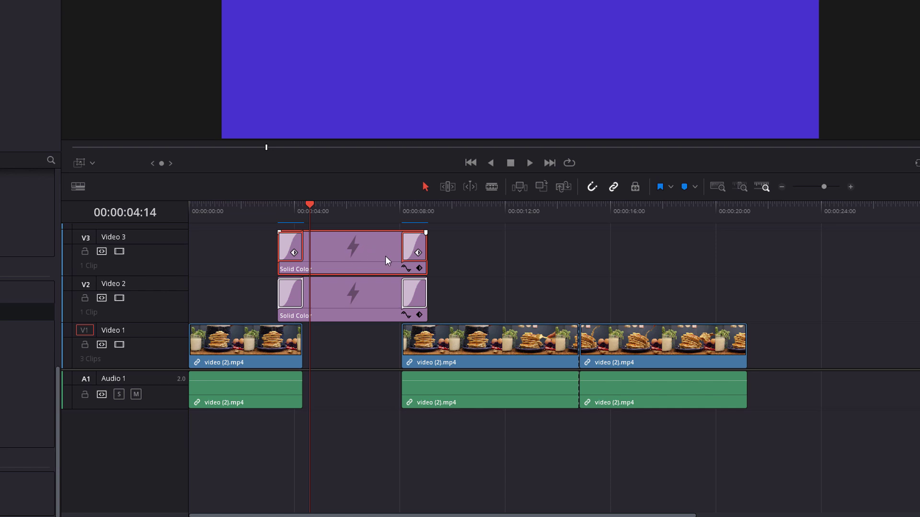
pyautogui.click(277, 247)
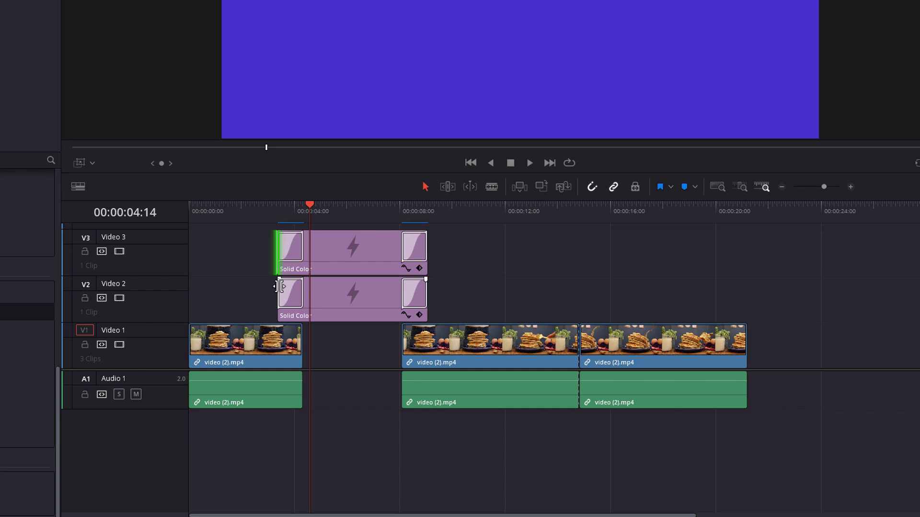
pyautogui.press('.')
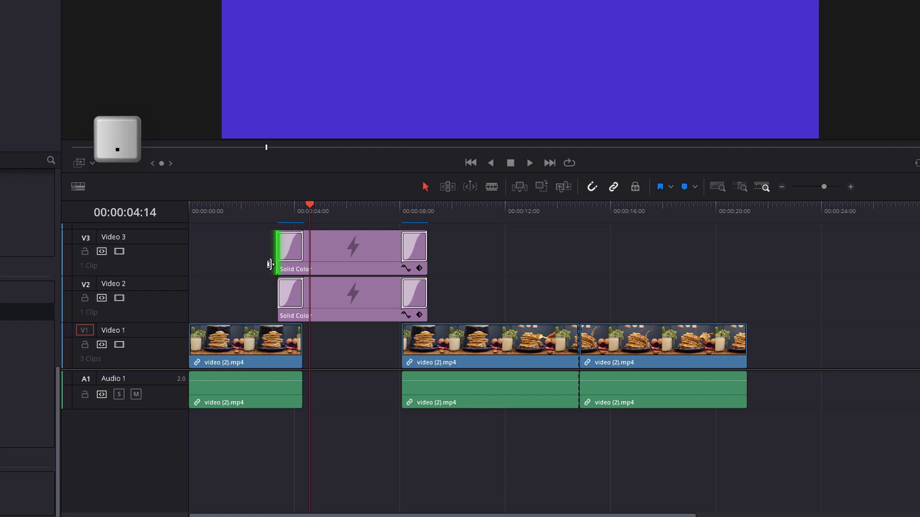
pyautogui.press('.')
pyautogui.press('.')
pyautogui.press('.')
pyautogui.press('.')
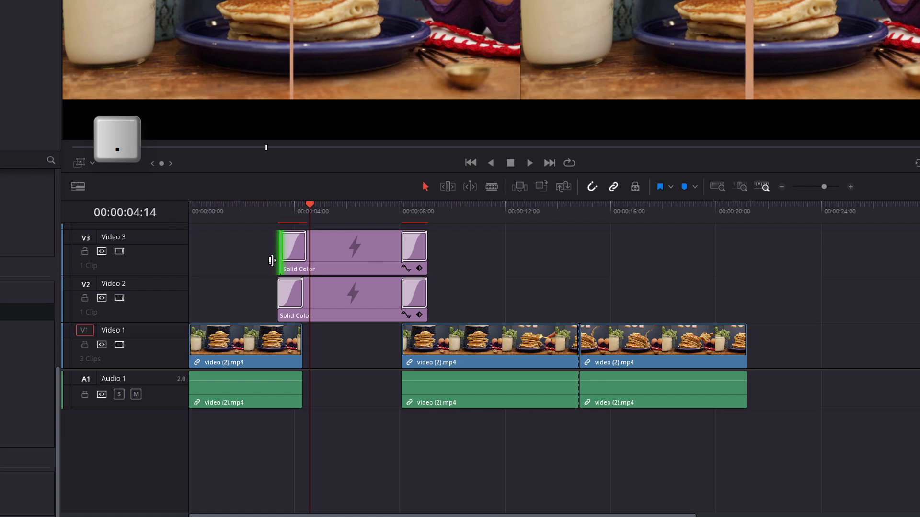
pyautogui.press('.')
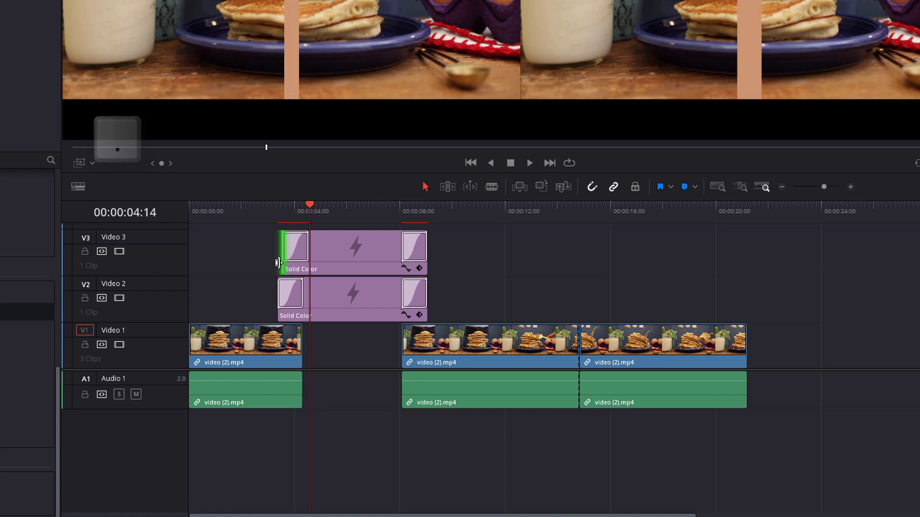
# Trim the blue clip's end two frames earlier and park the playhead at 00:00:02:16
pyautogui.click(424, 267)
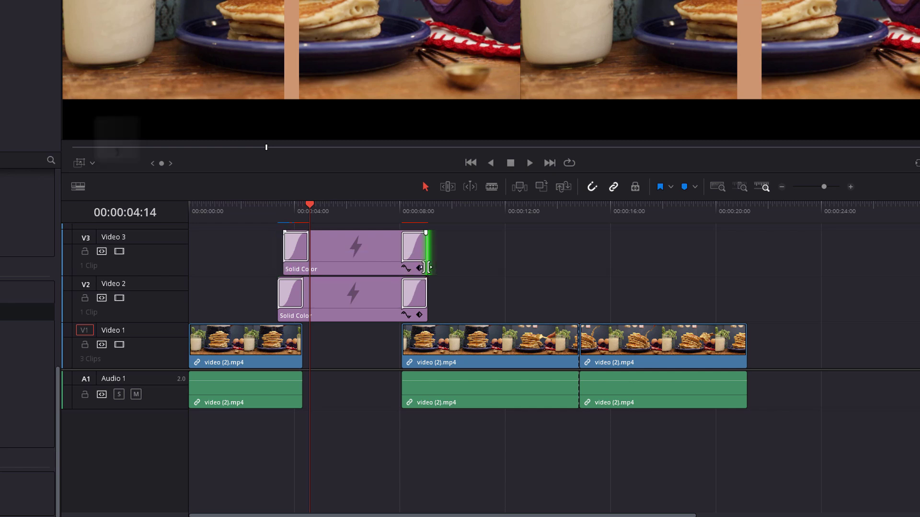
pyautogui.press(',')
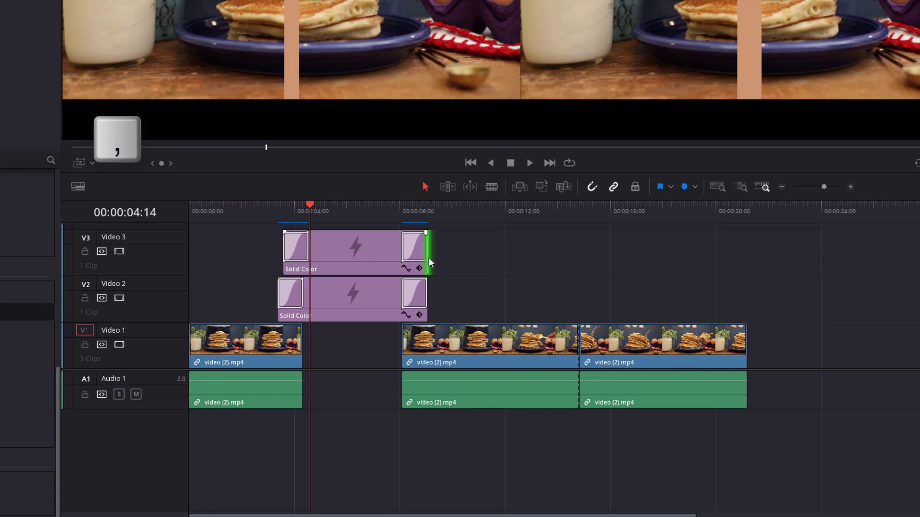
pyautogui.press(',')
pyautogui.press(',')
pyautogui.press(',')
pyautogui.press(',')
pyautogui.press(',')
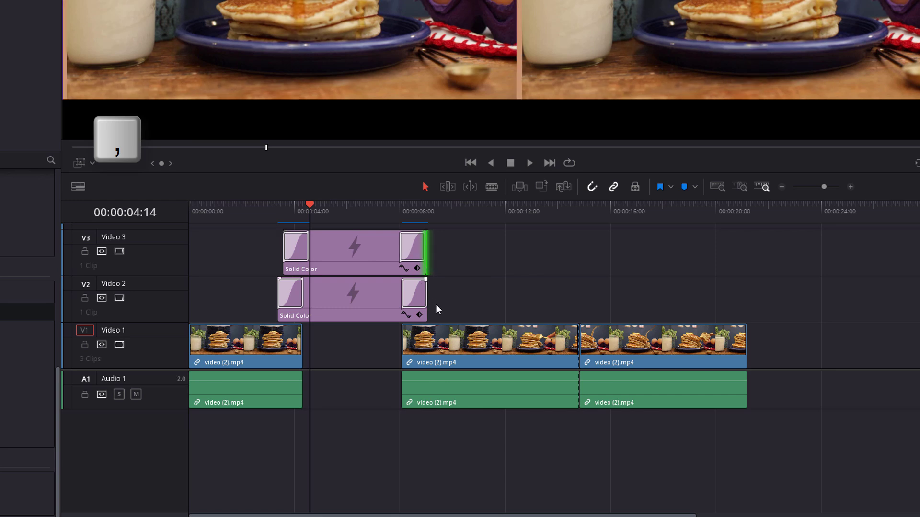
pyautogui.click(461, 266)
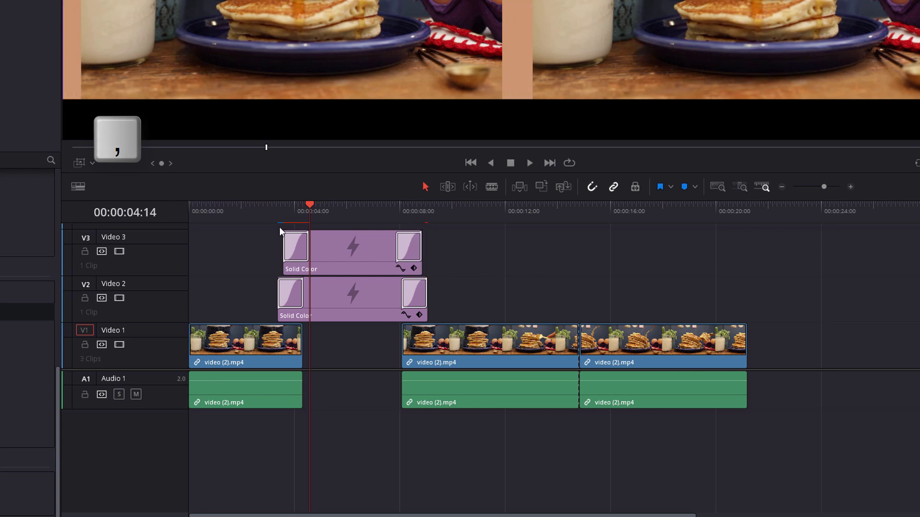
pyautogui.click(260, 211)
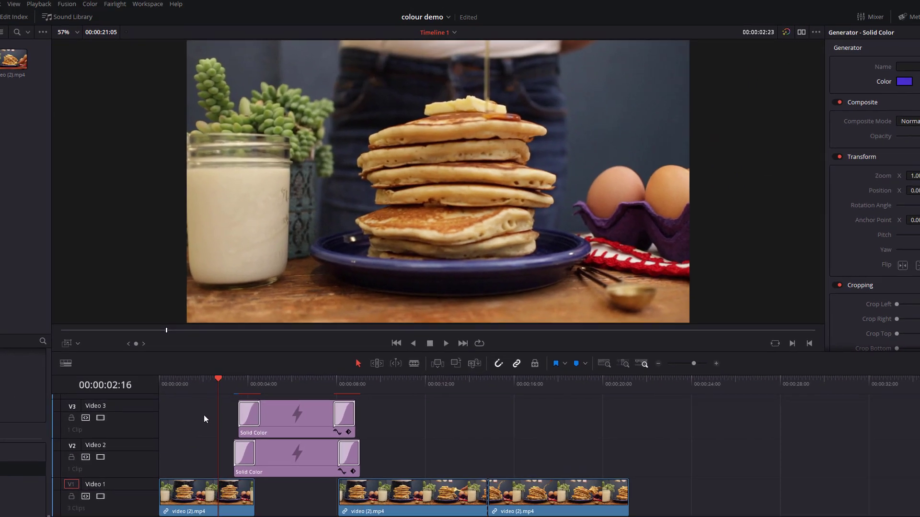
# Play back the peach and blue wipe, replaying the closing wipe
pyautogui.press('space')
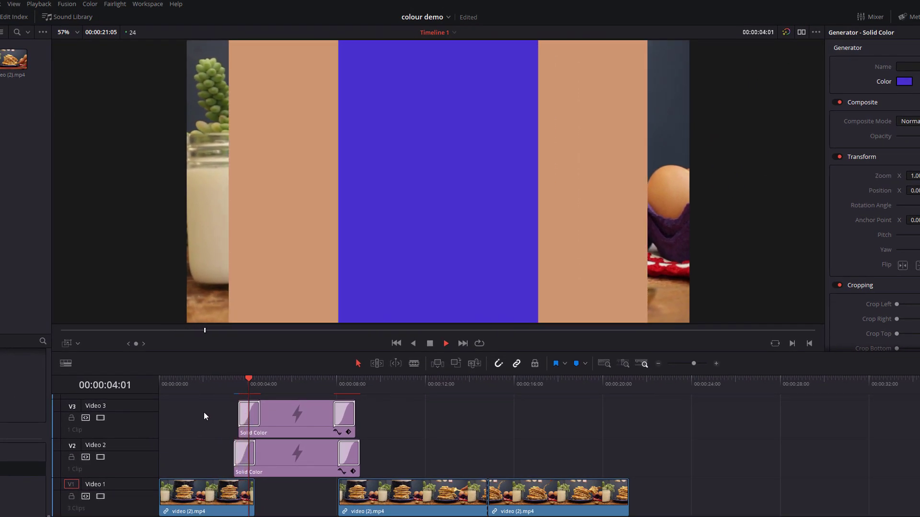
pyautogui.press('space')
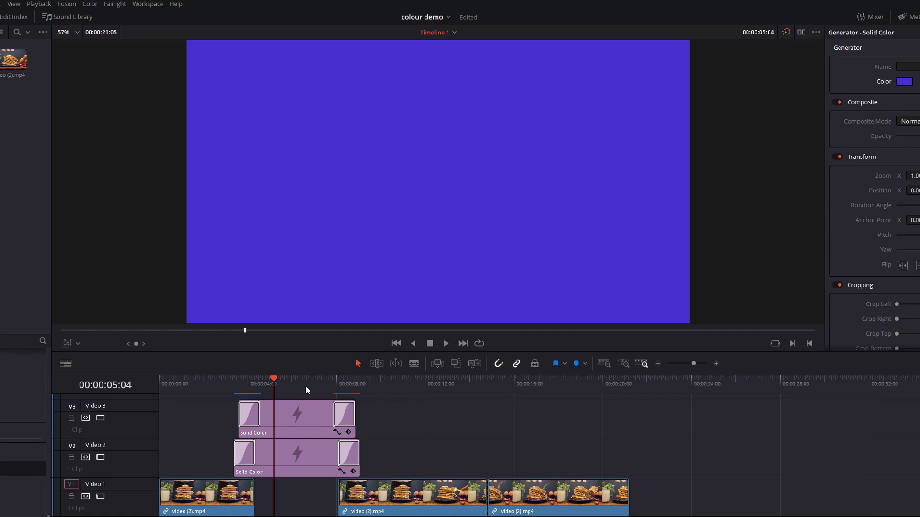
pyautogui.click(318, 385)
pyautogui.press('space')
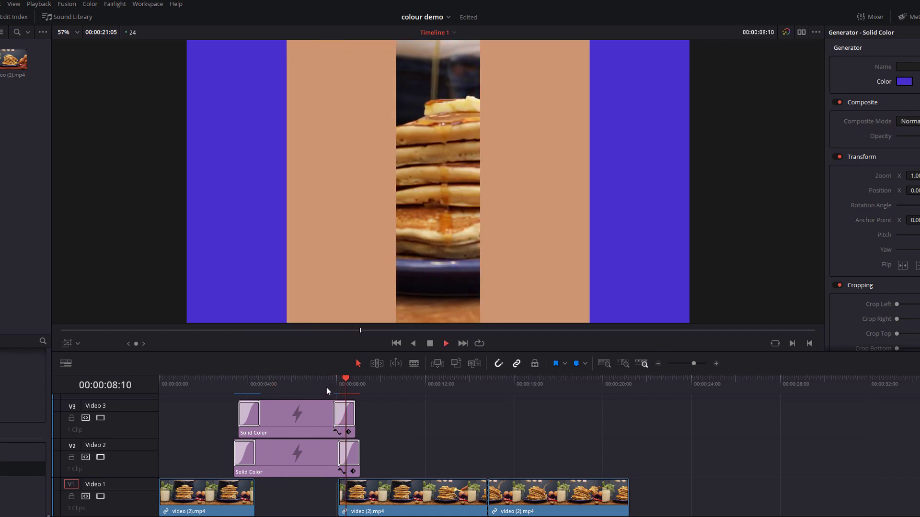
pyautogui.press('space')
# Link both Solid Color clips and move them over the second pancake cut around 13–14 seconds
pyautogui.moveTo(390, 462); pyautogui.dragTo(218, 413)
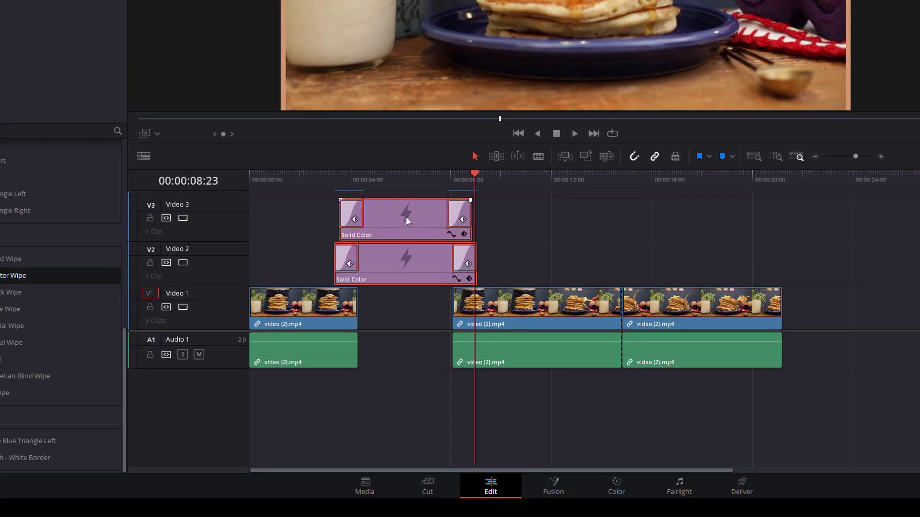
pyautogui.rightClick(298, 417)
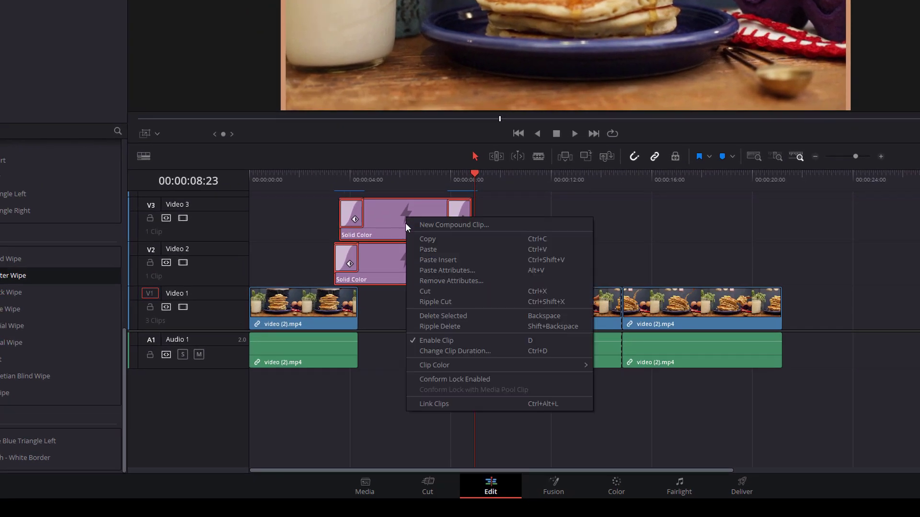
pyautogui.click(440, 403)
pyautogui.click(568, 228)
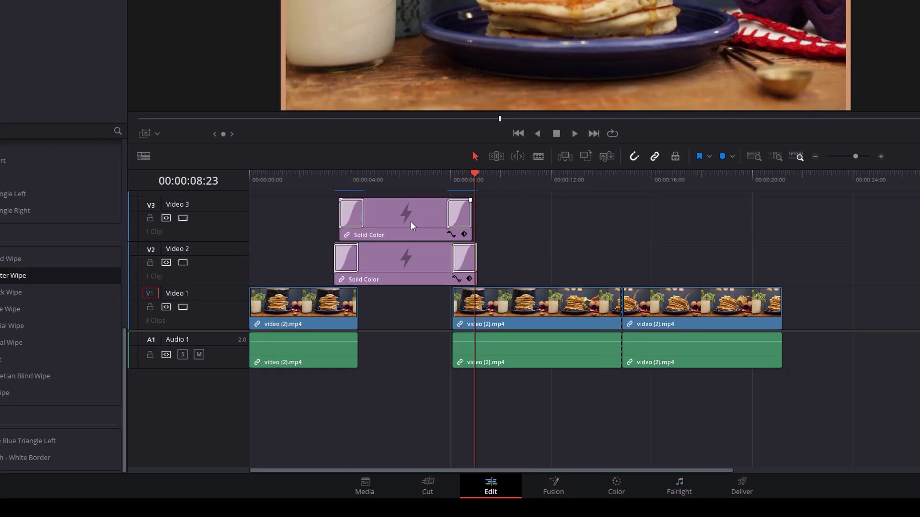
pyautogui.moveTo(410, 222); pyautogui.dragTo(441, 230)
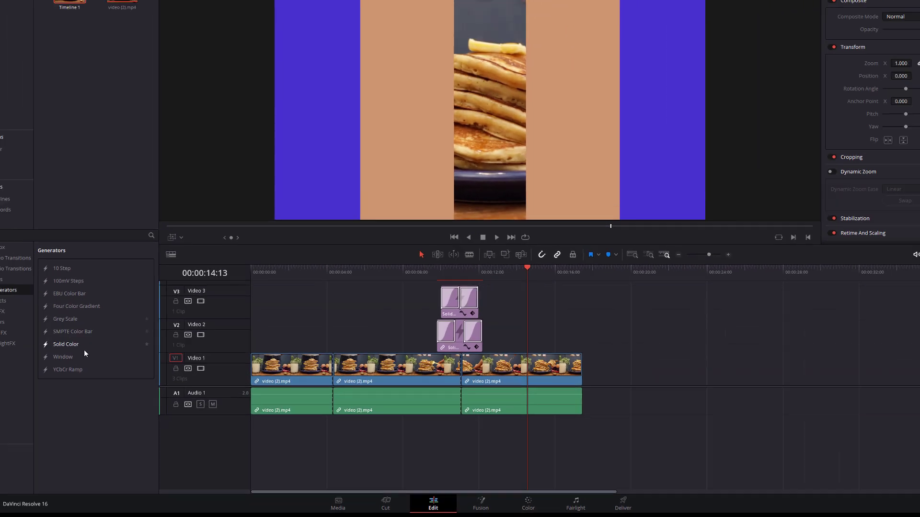
# Place a Solid Color generator clip on Video 2 near the 4-second mark and lengthen its start
pyautogui.moveTo(8, 275); pyautogui.dragTo(353, 270)
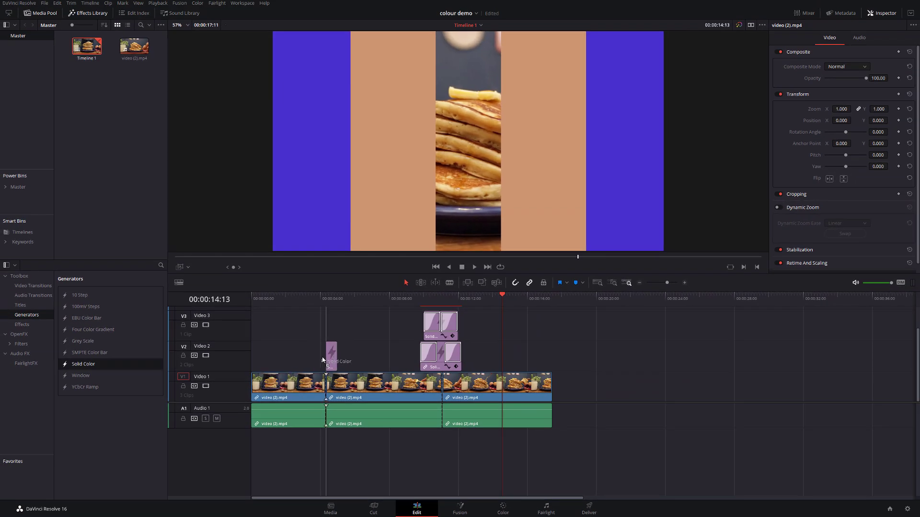
pyautogui.moveTo(323, 359); pyautogui.dragTo(316, 359)
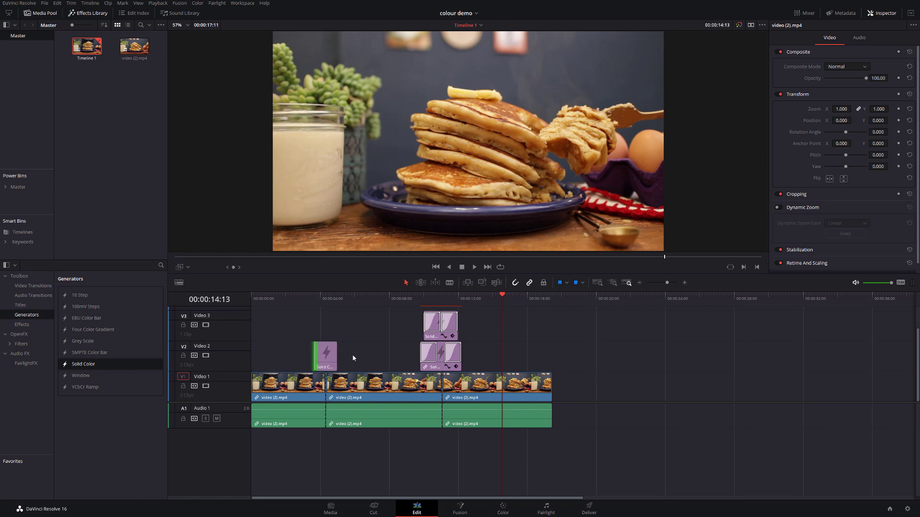
pyautogui.click(326, 357)
# Add a Slide transition to the solid clip's start with In & Out easing
pyautogui.click(27, 285)
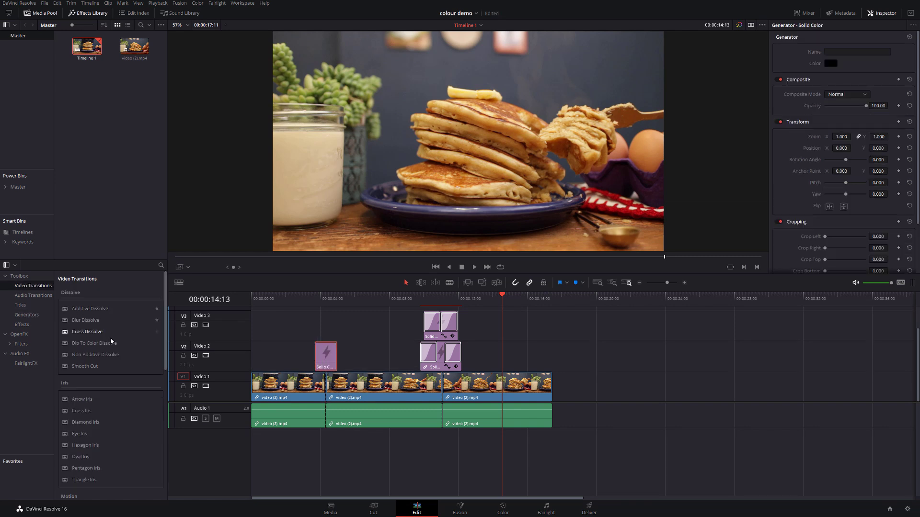
pyautogui.scroll(-5, 111, 357)
pyautogui.moveTo(77, 326); pyautogui.dragTo(76, 329)
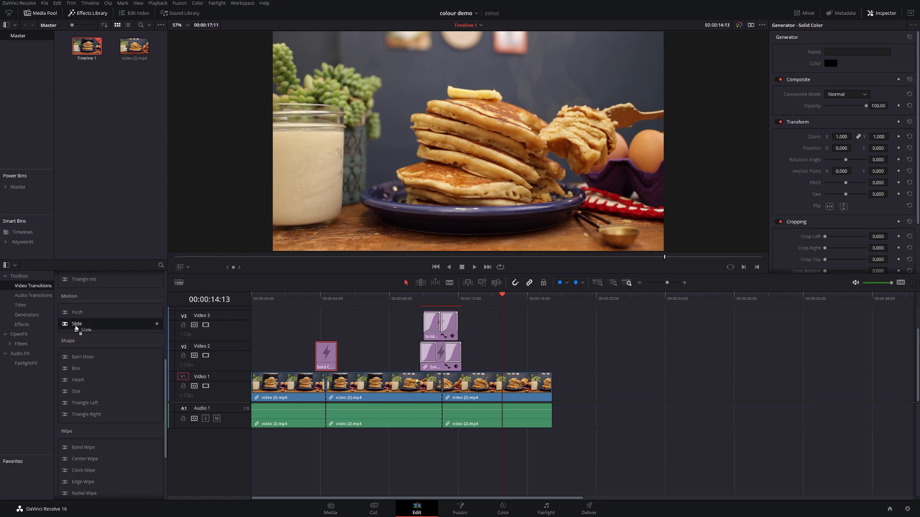
pyautogui.moveTo(321, 360); pyautogui.dragTo(328, 353)
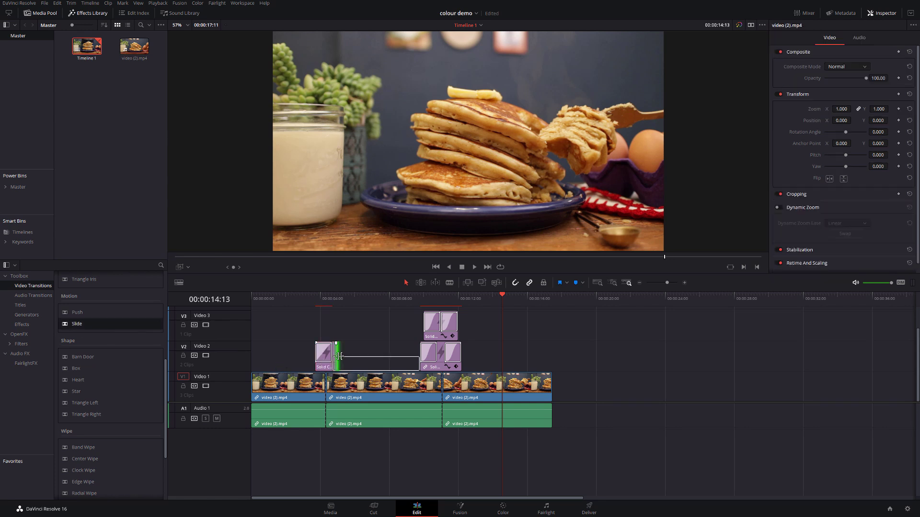
pyautogui.click(328, 353)
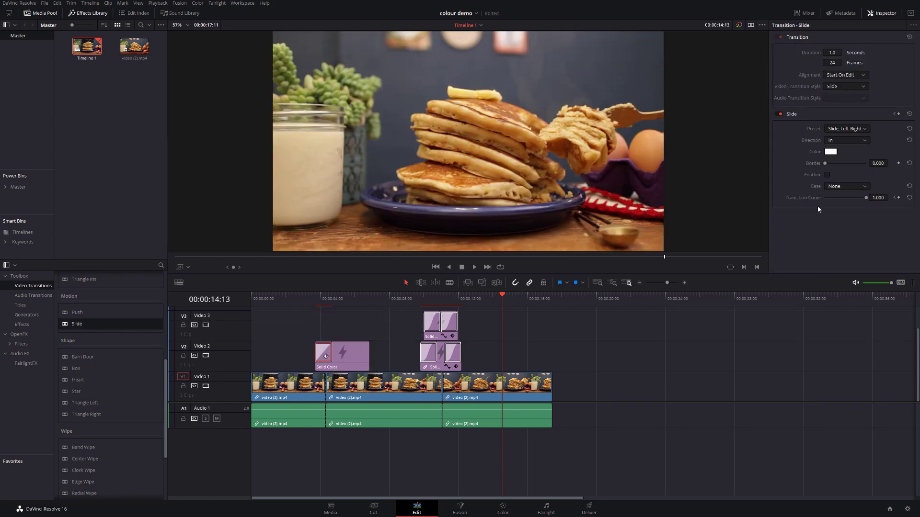
pyautogui.click(846, 186)
pyautogui.click(845, 218)
# Paste a matching eased Slide transition onto the solid clip's end
pyautogui.click(365, 320)
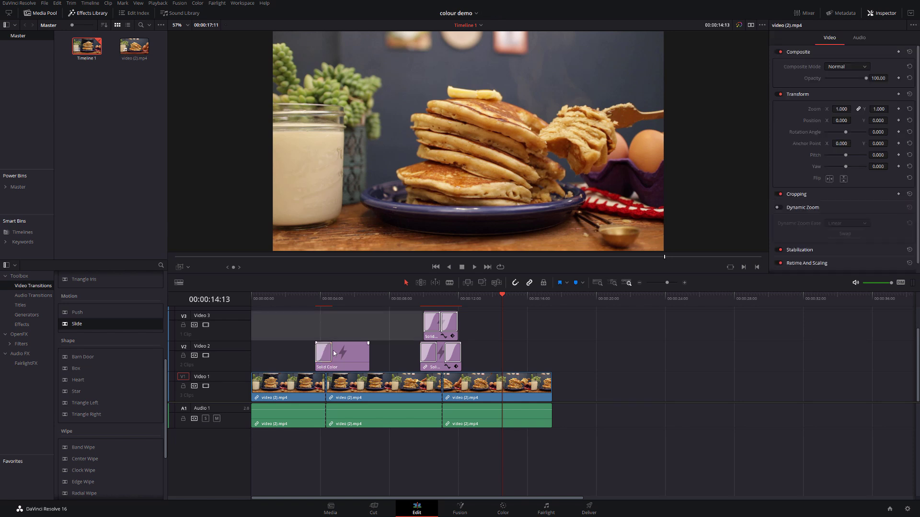
pyautogui.click(320, 356)
pyautogui.hotkey('ctrl', 'v')
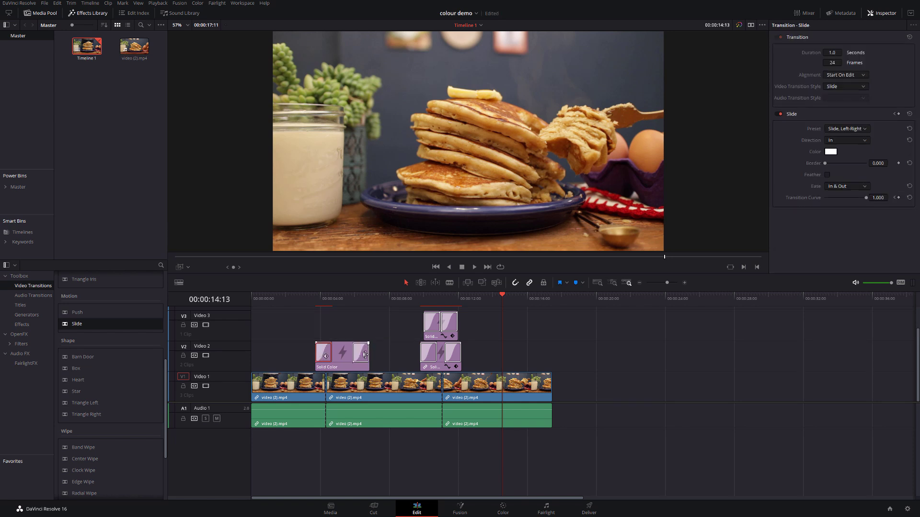
pyautogui.click(342, 356)
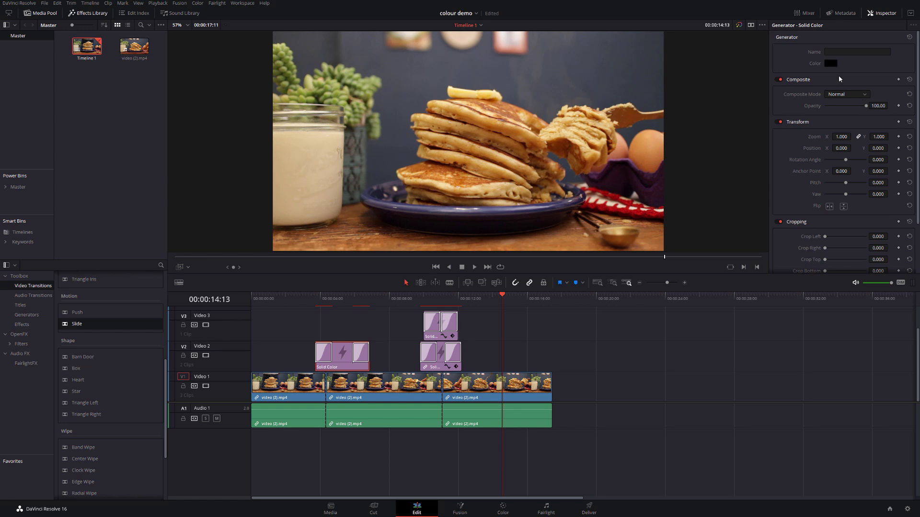
# Colour the Video 2 solid clip pale yellow and shorten its end slightly
pyautogui.click(830, 64)
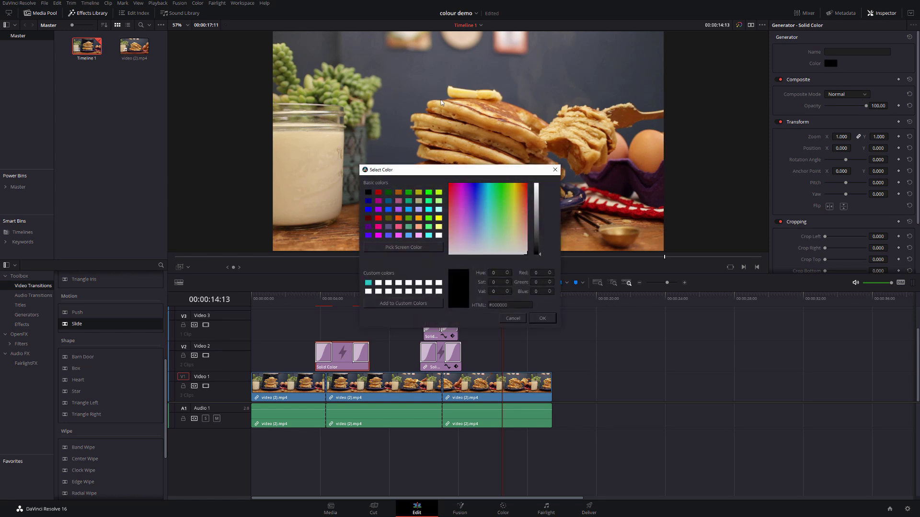
pyautogui.moveTo(521, 191); pyautogui.dragTo(535, 185)
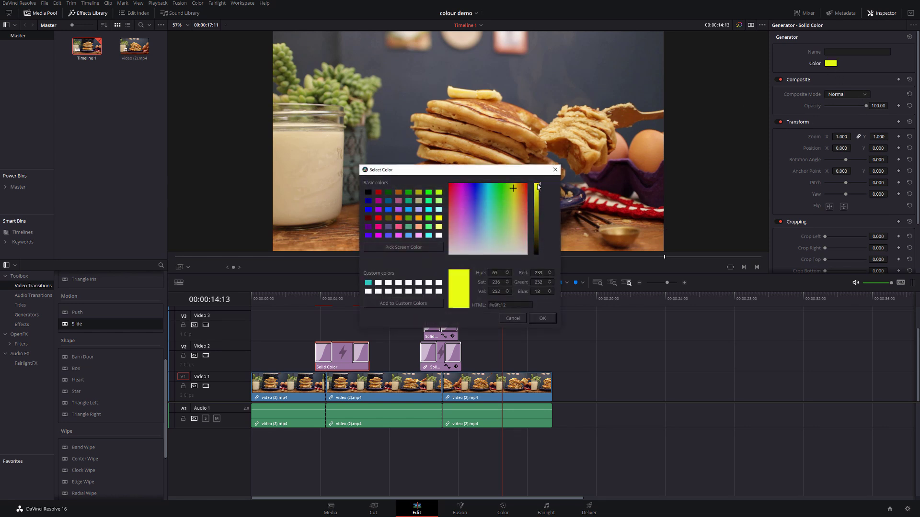
pyautogui.press('Return')
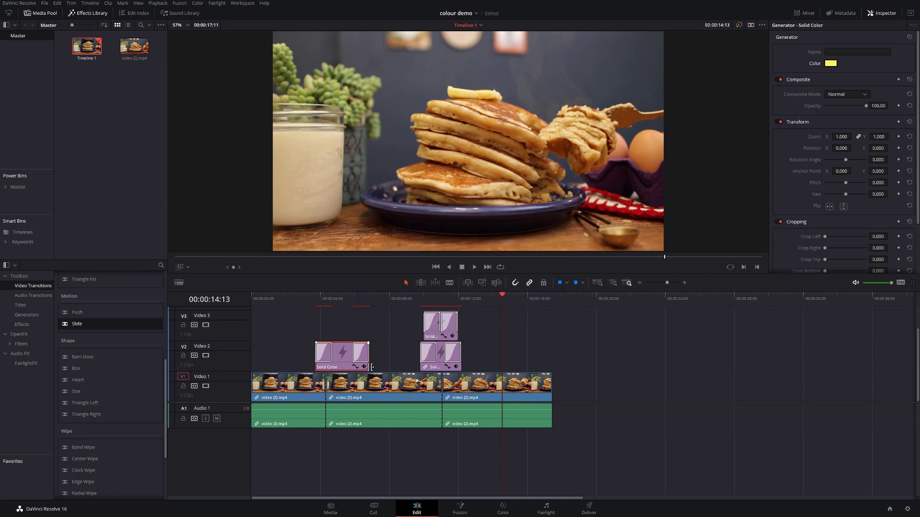
pyautogui.moveTo(371, 367); pyautogui.dragTo(334, 329)
# Change the Video 3 solid clip's colour to pink
pyautogui.click(830, 63)
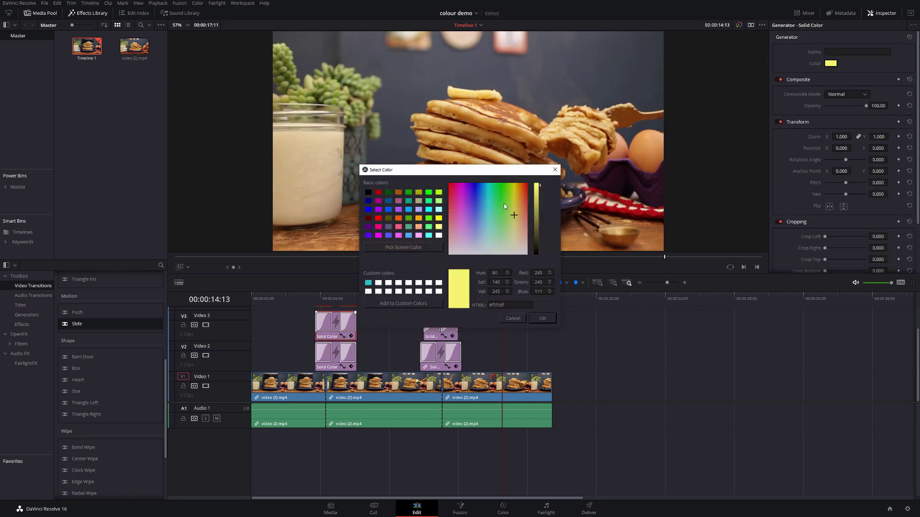
pyautogui.moveTo(461, 198); pyautogui.dragTo(449, 235)
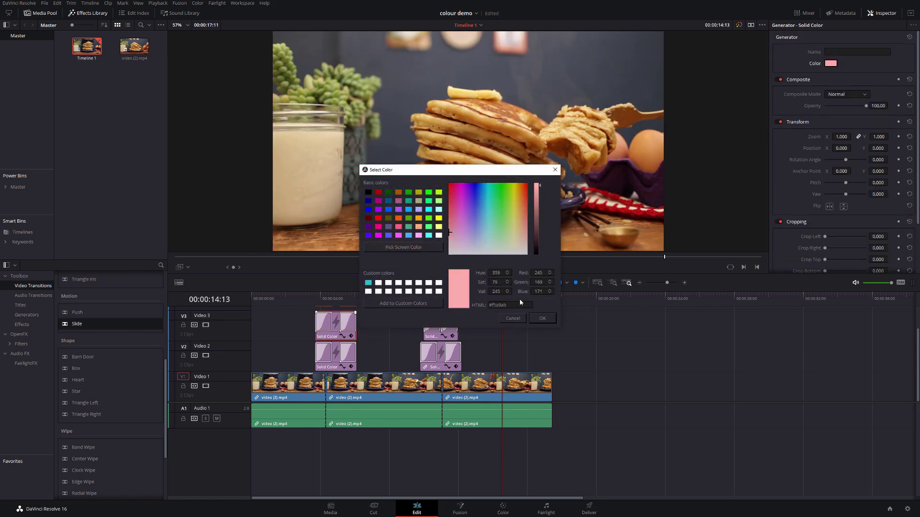
pyautogui.click(542, 319)
pyautogui.click(315, 324)
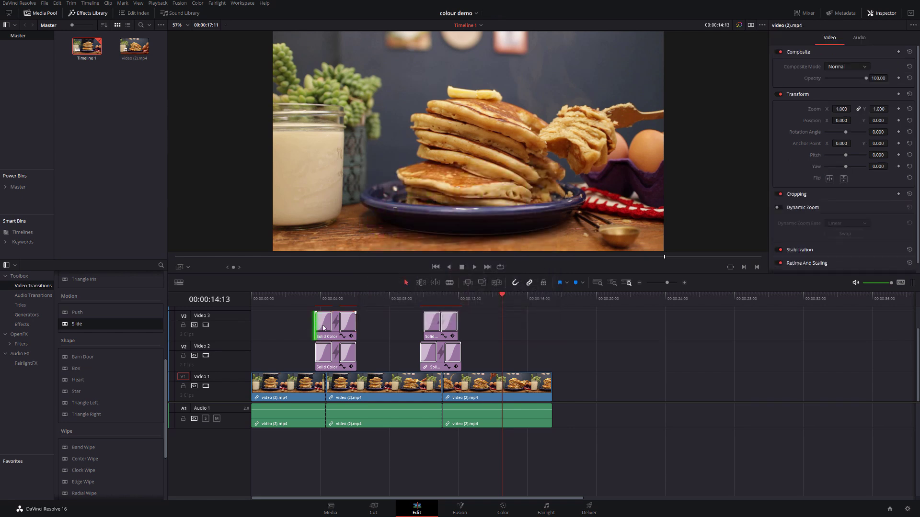
# Trim the pink Video 3 clip to start later and end earlier
pyautogui.moveTo(315, 324); pyautogui.dragTo(319, 324)
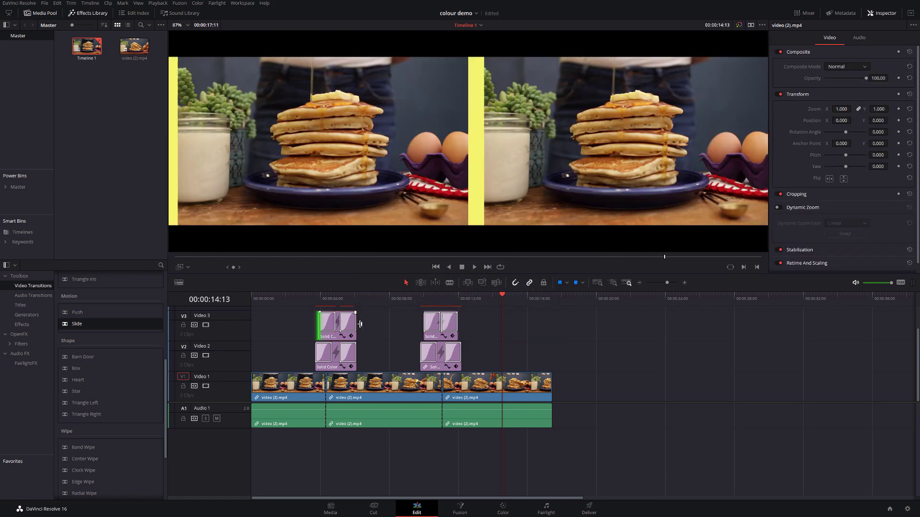
pyautogui.click(356, 325)
pyautogui.moveTo(359, 325); pyautogui.dragTo(356, 324)
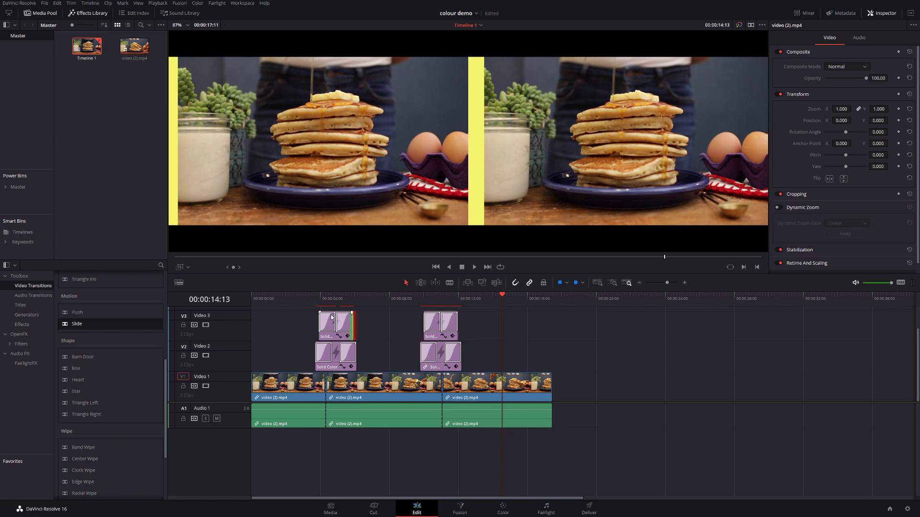
# Preview the yellow and pink wipe from about 3 seconds
pyautogui.click(307, 298)
pyautogui.press('space')
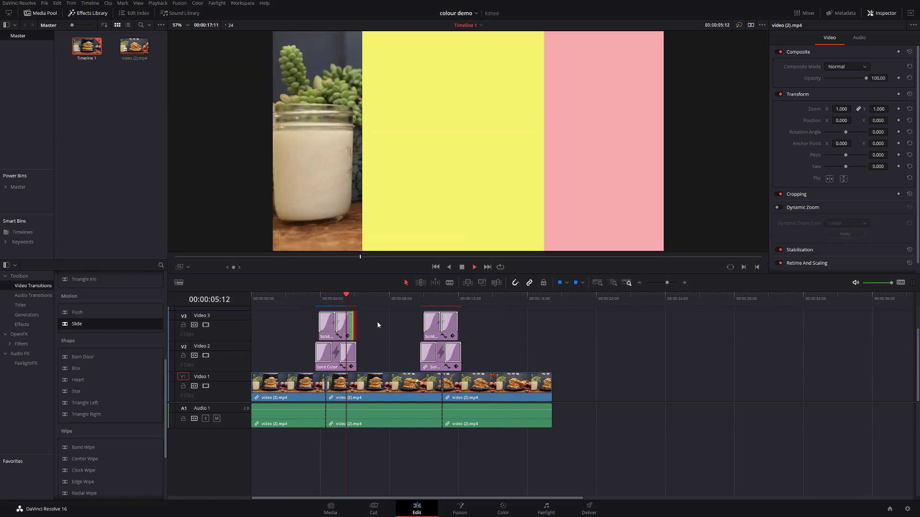
pyautogui.press('space')
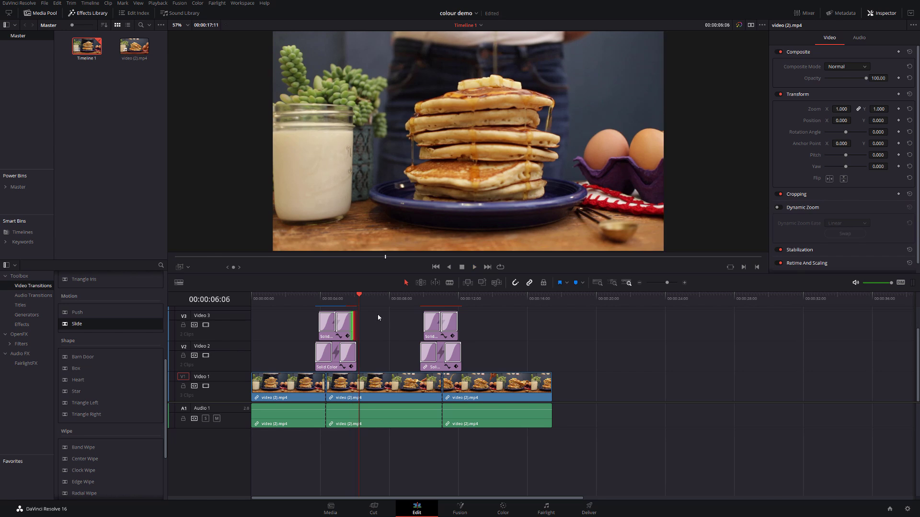